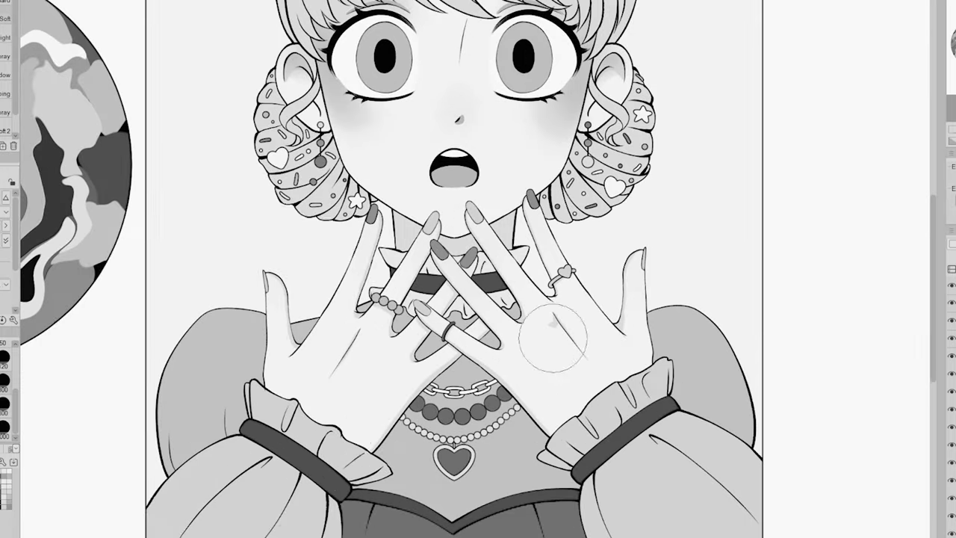
# Auto-select the skin of the right-hand hand, airbrush soft shading onto it with a smaller brush, and clear the selection.
pyautogui.scroll(-3, 740, 412)
pyautogui.scroll(4, 635, 394)
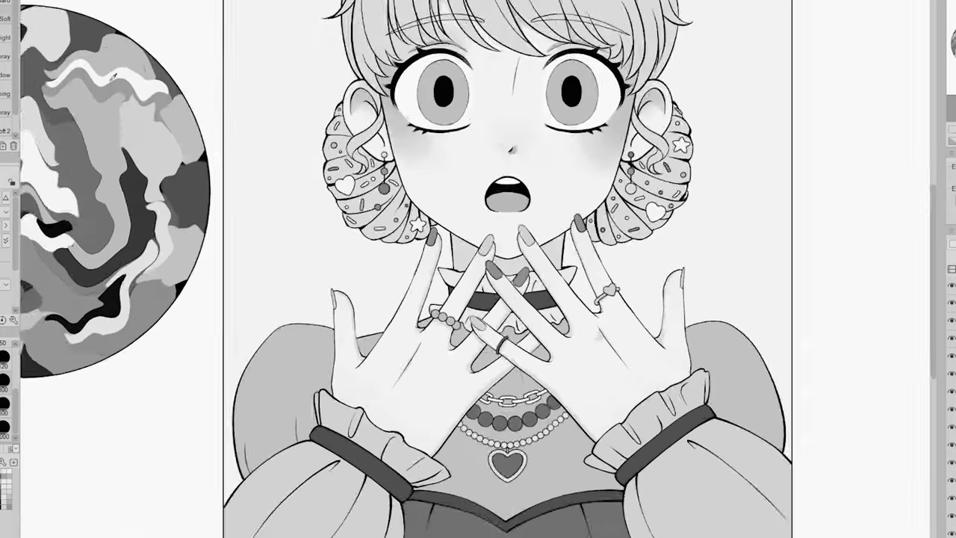
pyautogui.press('[')
pyautogui.press('[')
pyautogui.press('[')
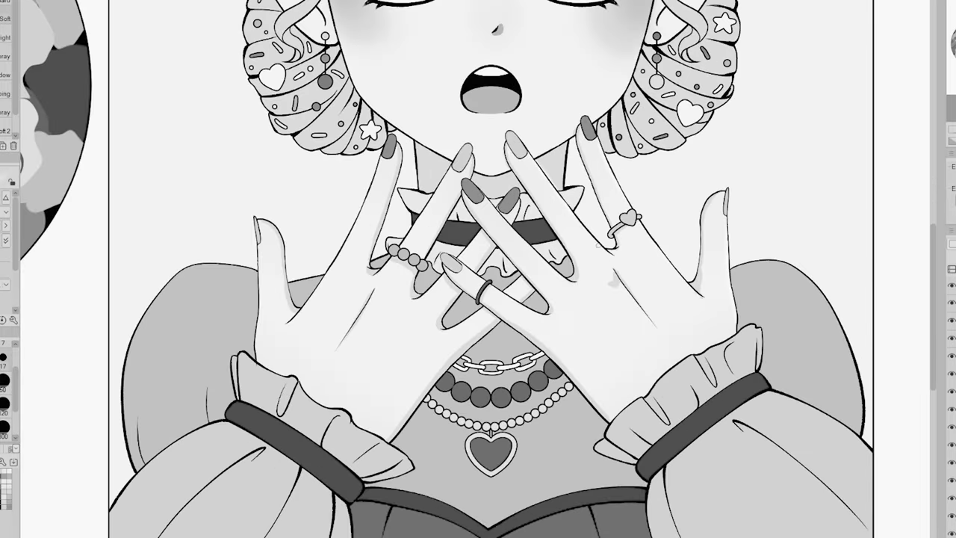
pyautogui.press('w')
pyautogui.click(620, 336)
pyautogui.press('b')
pyautogui.hotkey('ctrl', 'd')
# Auto-select the skin of the left-hand hand, airbrush soft shading along its edges, and clear the selection.
pyautogui.press('w')
pyautogui.click(359, 366)
pyautogui.press('b')
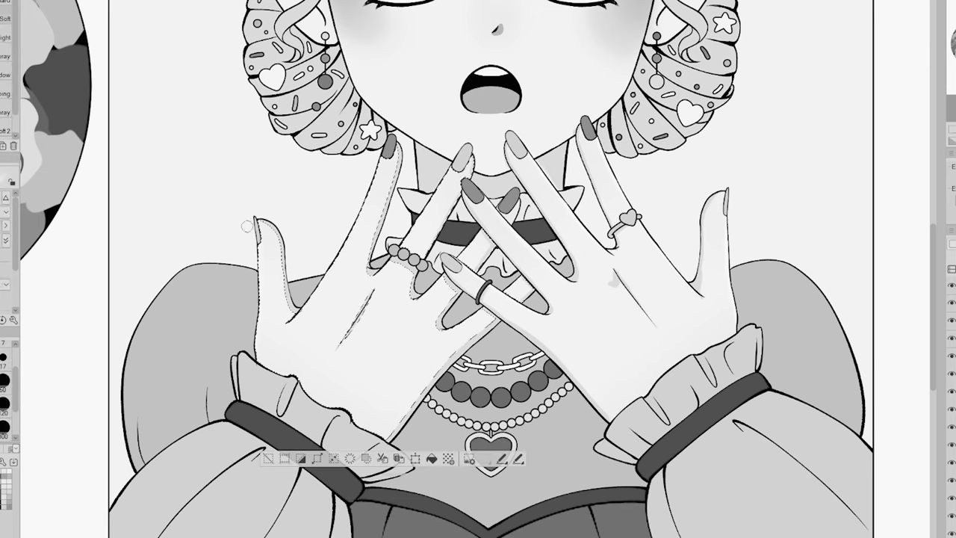
pyautogui.press('h')
pyautogui.hotkey('ctrl', 'd')
pyautogui.press('h')
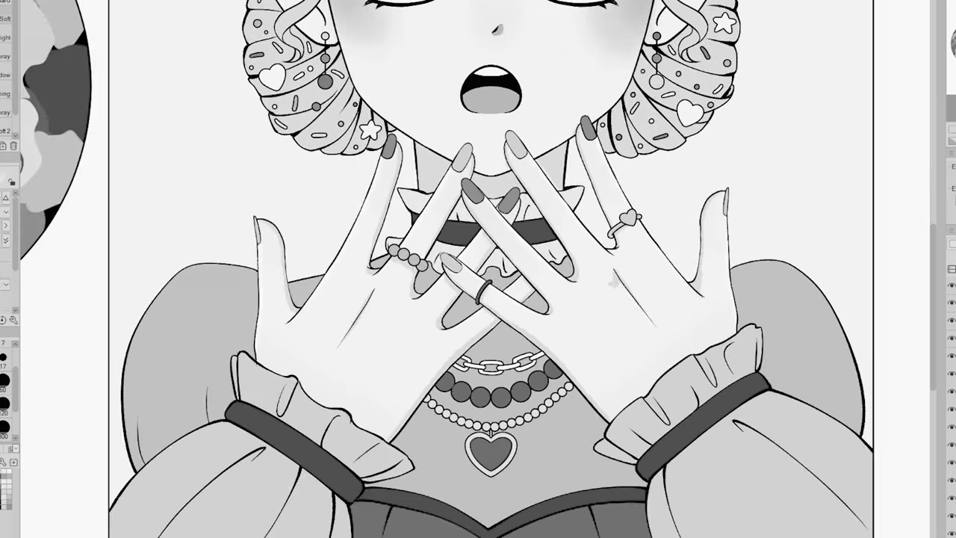
# Auto-select another skin area around the hands, airbrush soft shading into it, clear the selection and enlarge the brush.
pyautogui.scroll(-4, 611, 424)
pyautogui.press('w')
pyautogui.click(581, 290)
pyautogui.scroll(6, 580, 292)
pyautogui.press('b')
pyautogui.hotkey('ctrl', 'd')
pyautogui.scroll(-4, 389, 354)
pyautogui.press(']')
pyautogui.press(']')
pyautogui.press(']')
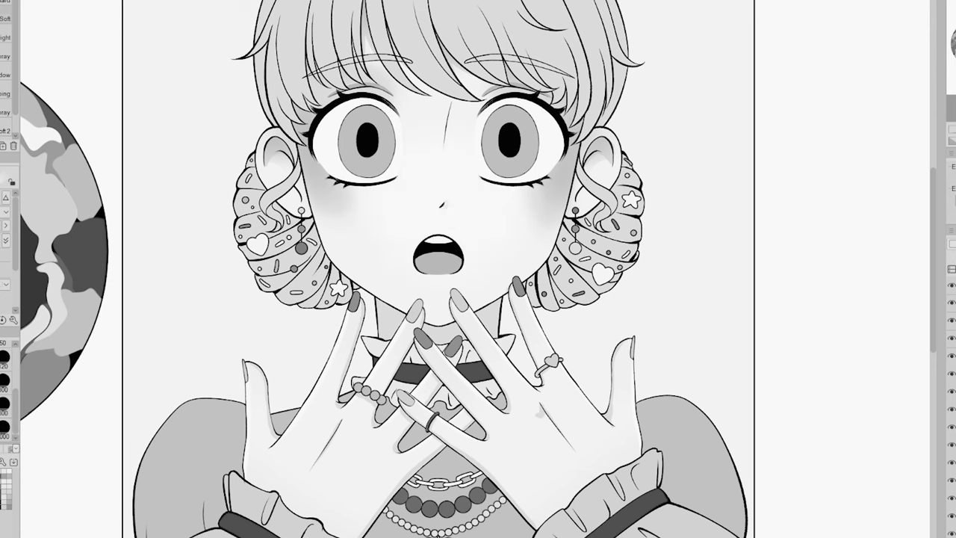
# Airbrush a soft shadow over the nose, and auto-select the neck to shade it below the chin.
pyautogui.click(440, 197)
pyautogui.scroll(-4, 746, 242)
pyautogui.scroll(4, 755, 183)
pyautogui.press('w')
pyautogui.click(484, 351)
pyautogui.press('b')
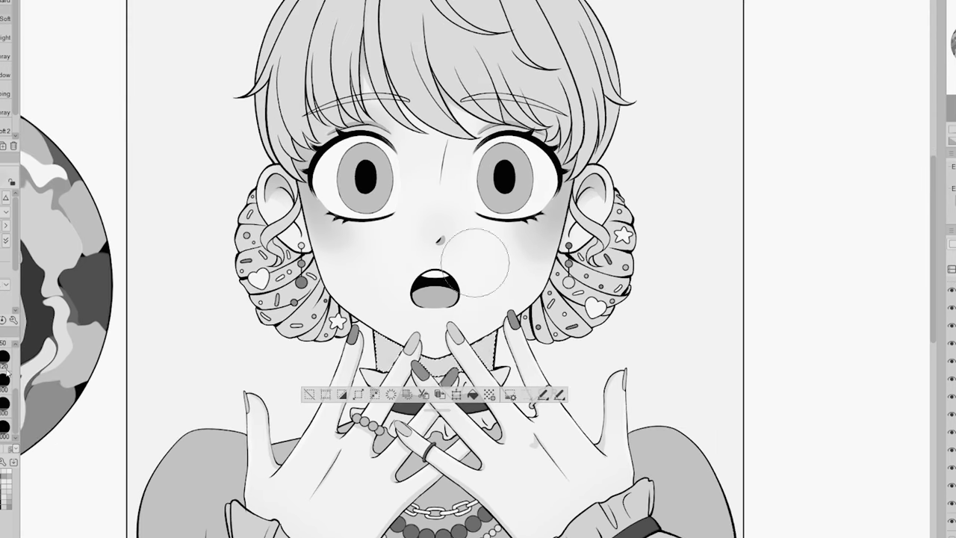
pyautogui.scroll(-1, 395, 224)
pyautogui.scroll(2, 396, 224)
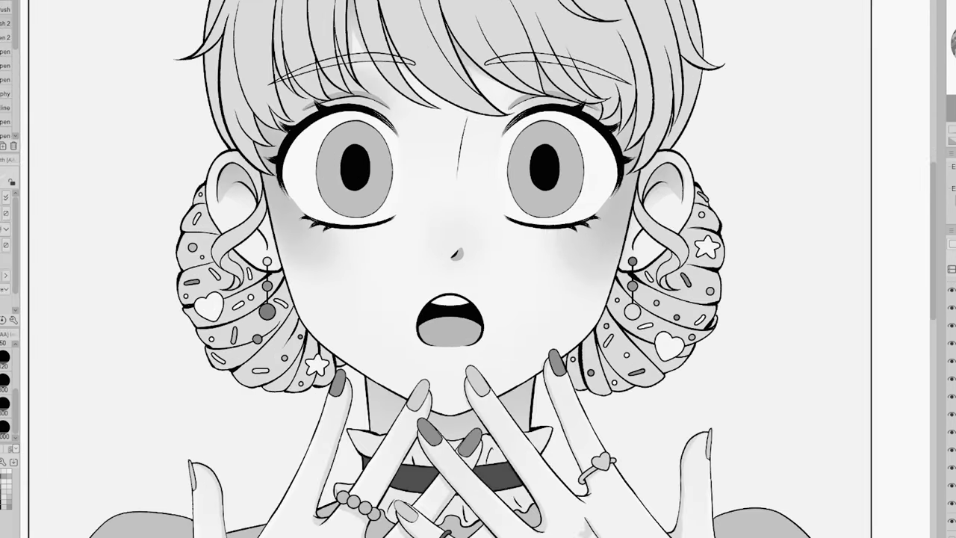
# Dot a small white highlight beside the outer lower lashes of both eyes and check the face mirrored.
pyautogui.click(610, 225)
pyautogui.press('h')
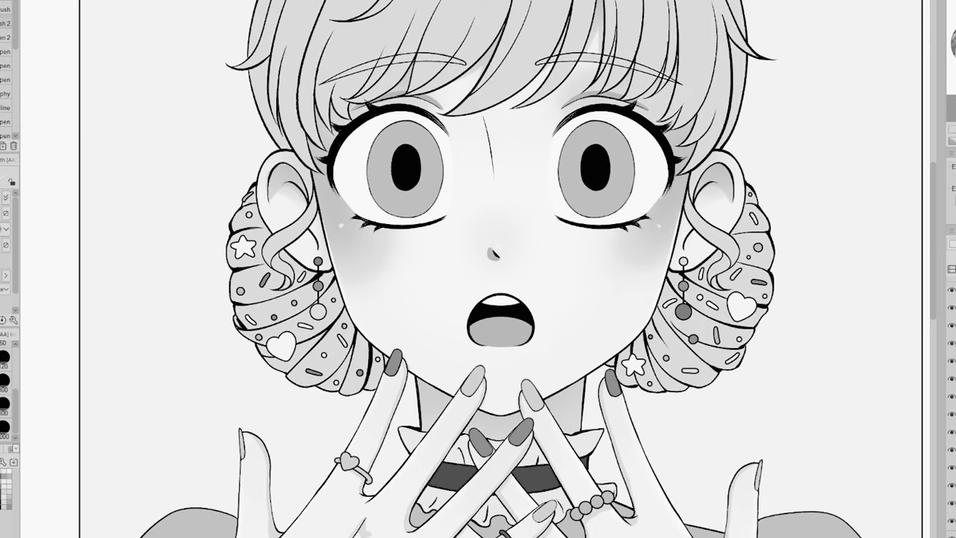
pyautogui.press('h')
# Auto-select the light fingernails on both hands, airbrush soft shading onto them, and clear the selection.
pyautogui.scroll(-2, 651, 90)
pyautogui.press('w')
pyautogui.click(375, 312)
pyautogui.click(686, 293)
pyautogui.click(501, 332)
pyautogui.press('b')
pyautogui.scroll(1, 460, 274)
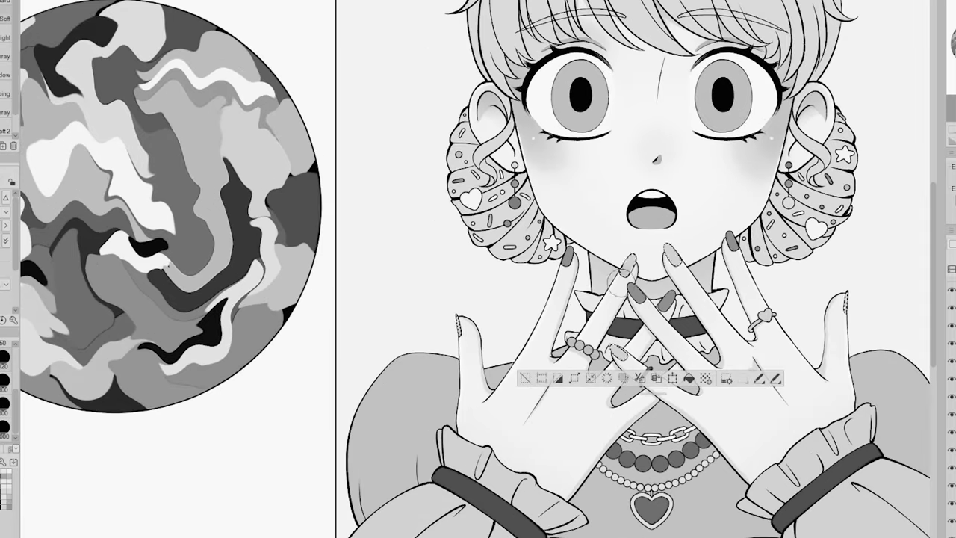
pyautogui.moveTo(666, 250); pyautogui.dragTo(677, 263)
pyautogui.hscroll(-2, 460, 341)
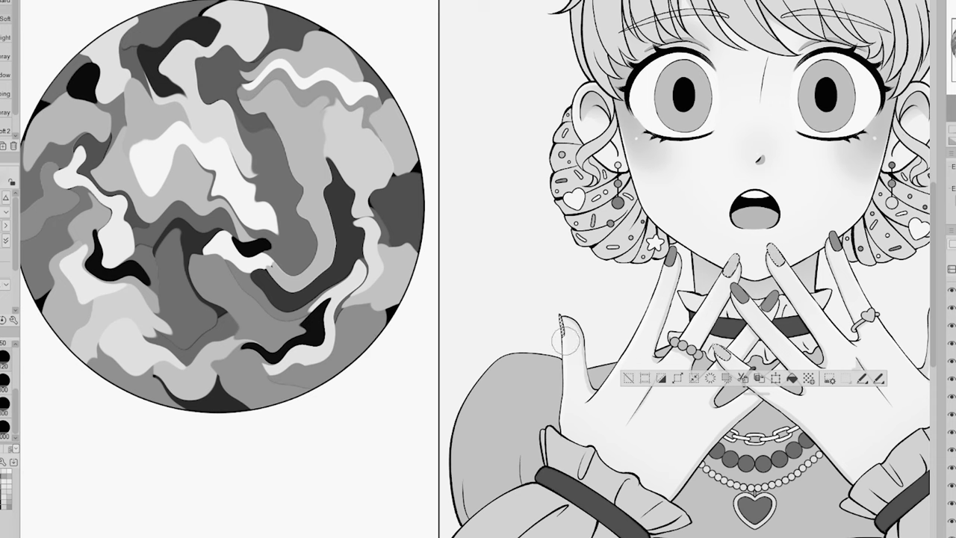
pyautogui.moveTo(729, 361); pyautogui.dragTo(720, 351)
pyautogui.hotkey('ctrl', 'd')
# Auto-select the dark fingernails, airbrush soft shading onto them, and clear the selection.
pyautogui.hscroll(3, 729, 360)
pyautogui.press('w')
pyautogui.click(645, 240)
pyautogui.press('b')
pyautogui.scroll(-2, 657, 260)
pyautogui.moveTo(520, 258); pyautogui.dragTo(518, 275)
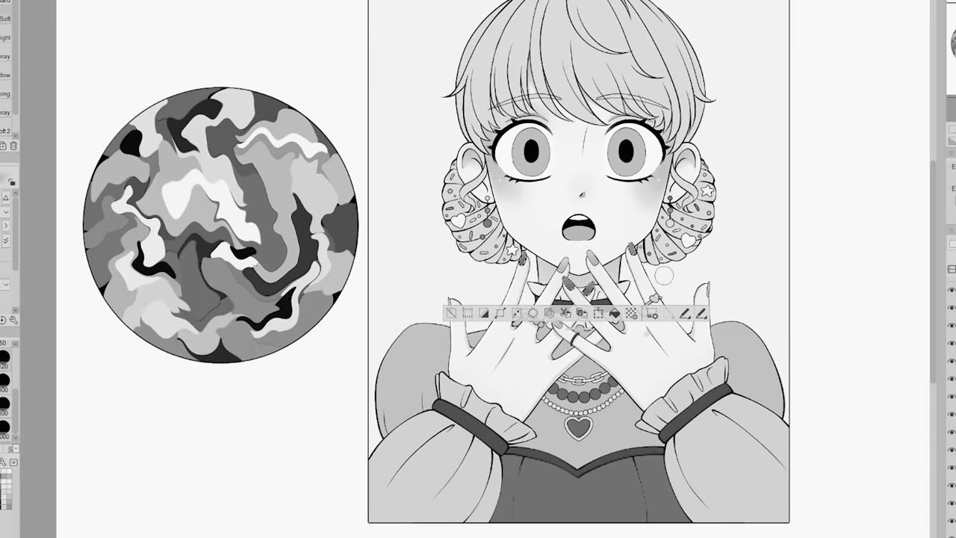
pyautogui.hotkey('ctrl', 'd')
# Paint soft highlight strokes along the fingernails of both hands.
pyautogui.scroll(4, 650, 307)
pyautogui.scroll(2, 6, 389)
pyautogui.moveTo(507, 187); pyautogui.dragTo(522, 209)
pyautogui.moveTo(606, 165); pyautogui.dragTo(616, 186)
pyautogui.moveTo(442, 198); pyautogui.dragTo(429, 228)
pyautogui.moveTo(343, 189); pyautogui.dragTo(334, 215)
pyautogui.moveTo(510, 259); pyautogui.dragTo(501, 271)
# Airbrush broad soft shadows onto the dress's upper chest panel and puffed shoulders with a larger brush.
pyautogui.scroll(-4, 596, 333)
pyautogui.scroll(-1, 6, 404)
pyautogui.click(4, 403)
pyautogui.moveTo(703, 373); pyautogui.dragTo(721, 418)
pyautogui.moveTo(429, 396); pyautogui.dragTo(391, 428)
pyautogui.moveTo(614, 407)
pyautogui.mouseDown()
pyautogui.moveTo(598, 437)
pyautogui.moveTo(583, 419)
pyautogui.mouseUp()
pyautogui.moveTo(499, 449); pyautogui.dragTo(516, 430)
# Paint cast shadows under the necklaces and heart pendant, and airbrush a soft shadow above the neckline's point.
pyautogui.scroll(4, 583, 452)
pyautogui.press('p')
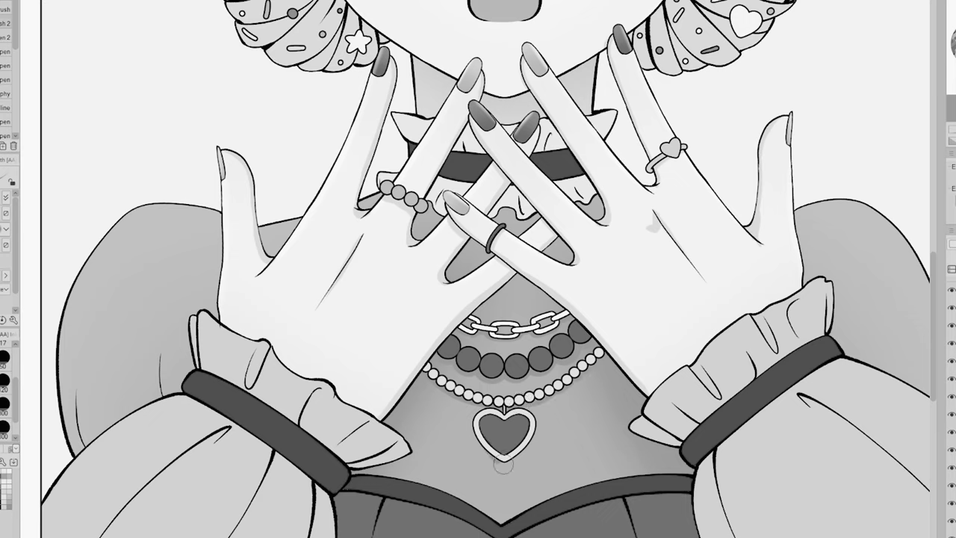
pyautogui.press('b')
pyautogui.hotkey('ctrl', '0')
# Paint curved fold shadows on the left puffed shoulder and blend their edges.
pyautogui.press('p')
pyautogui.scroll(4, 301, 452)
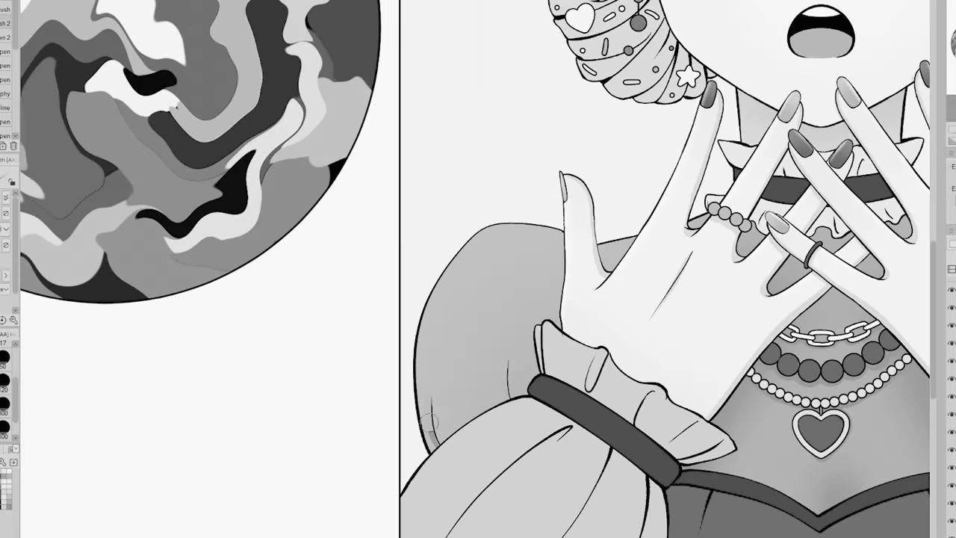
pyautogui.moveTo(428, 385); pyautogui.dragTo(434, 448)
pyautogui.moveTo(511, 352); pyautogui.dragTo(516, 408)
pyautogui.moveTo(510, 336); pyautogui.dragTo(514, 402)
pyautogui.hotkey('ctrl', '0')
pyautogui.scroll(4, 370, 467)
pyautogui.press('j')
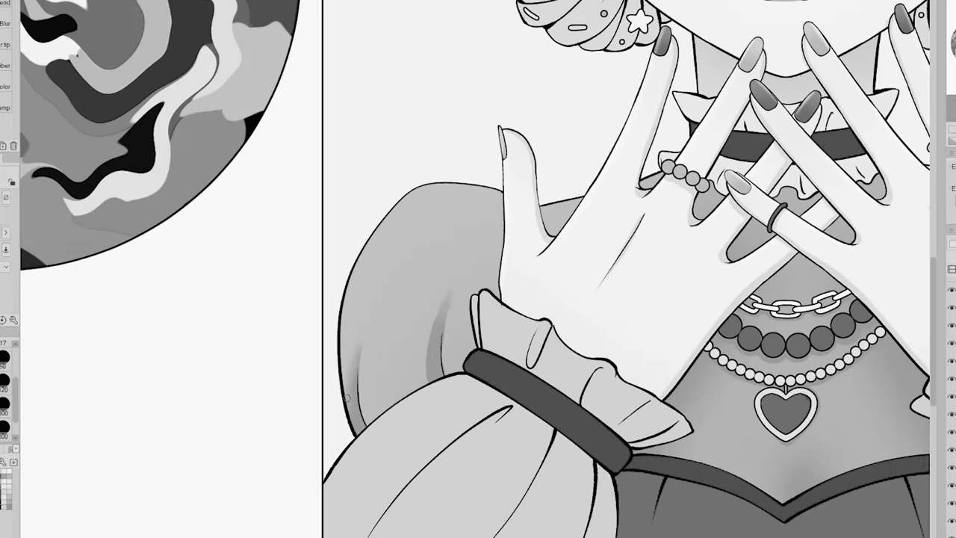
pyautogui.hotkey('ctrl', '0')
# Airbrush soft shadows on the inner sides of both lower sleeves beside the bodice.
pyautogui.press('b')
pyautogui.moveTo(489, 505); pyautogui.dragTo(481, 437)
pyautogui.moveTo(675, 433); pyautogui.dragTo(702, 504)
# Paint fold shadows along the crease lines of the lower sleeves and blend them, working in the mirrored view.
pyautogui.press('p')
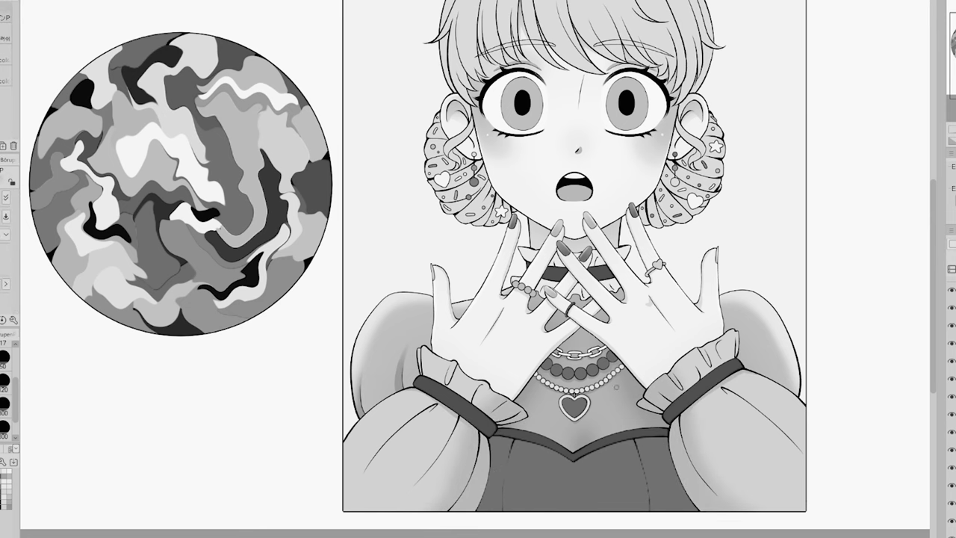
pyautogui.press('h')
pyautogui.press('j')
pyautogui.moveTo(490, 421); pyautogui.dragTo(529, 481)
pyautogui.press('b')
pyautogui.press('j')
pyautogui.press('b')
pyautogui.press('j')
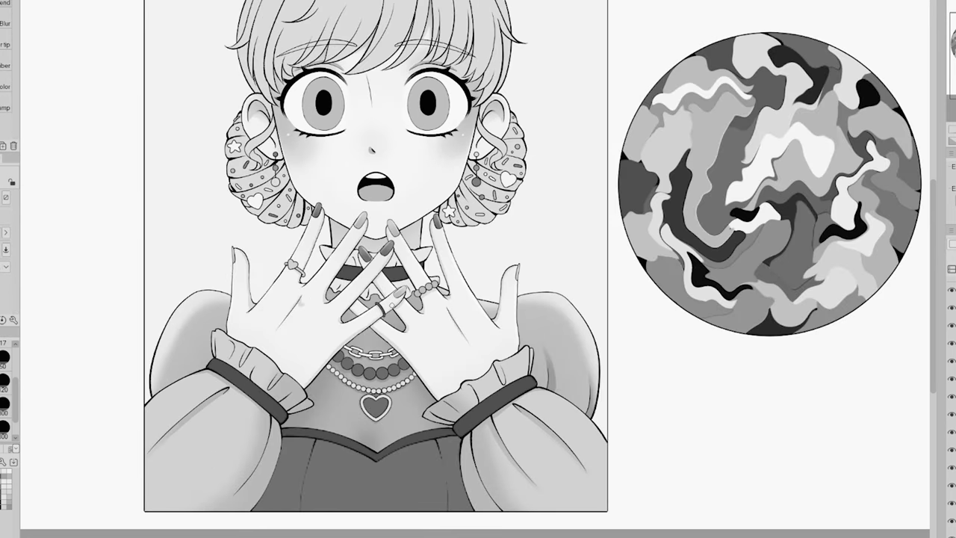
# Paint fold shadows into the ruffles of both cuffs and blend their edges.
pyautogui.scroll(3, 183, 363)
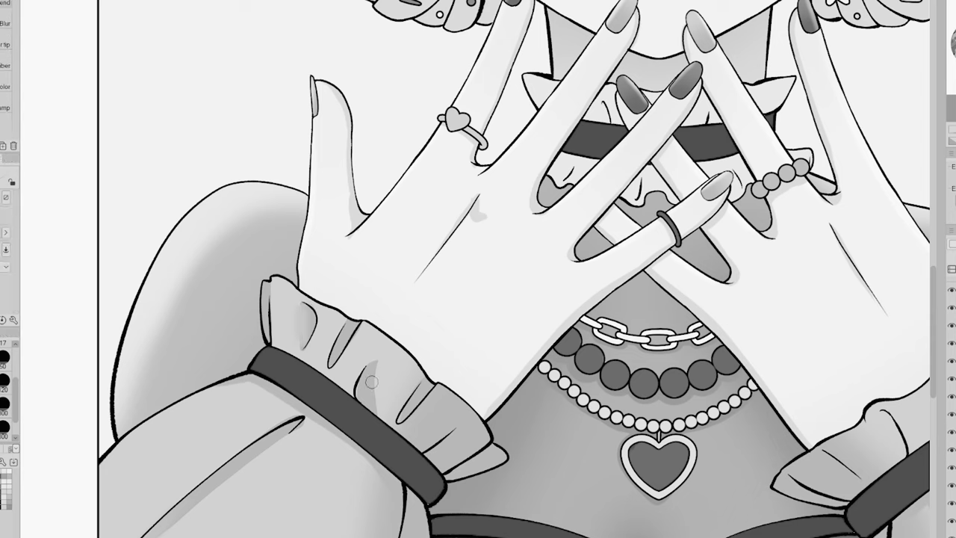
pyautogui.moveTo(378, 365); pyautogui.dragTo(372, 405)
pyautogui.hscroll(3, 374, 396)
pyautogui.press('b')
pyautogui.moveTo(720, 358); pyautogui.dragTo(736, 404)
pyautogui.moveTo(656, 415); pyautogui.dragTo(672, 456)
pyautogui.moveTo(790, 371); pyautogui.dragTo(773, 394)
pyautogui.press('j')
pyautogui.moveTo(773, 351); pyautogui.dragTo(768, 379)
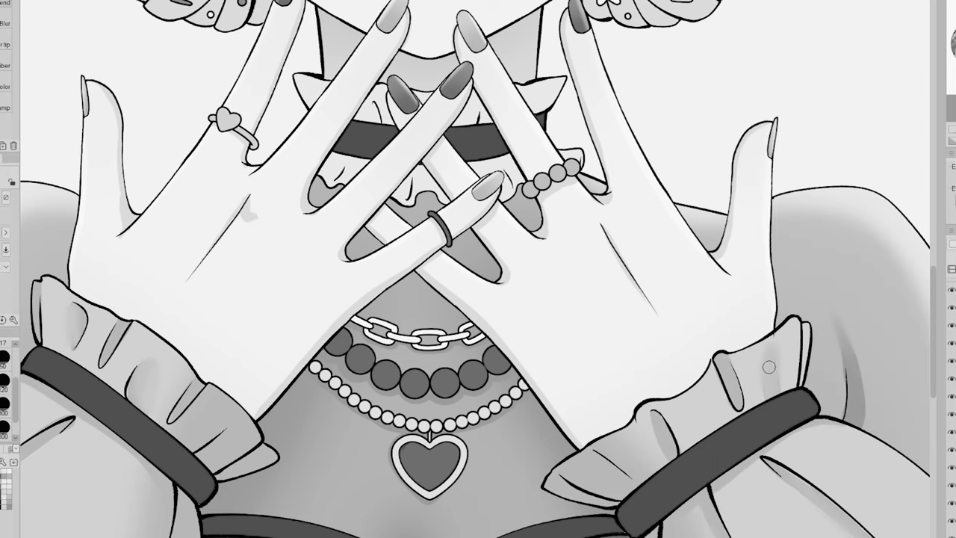
# Restore the unmirrored view and deepen the shadows at the lower ends of both ruffled cuffs.
pyautogui.scroll(-3, 384, 432)
pyautogui.press('h')
pyautogui.press('p')
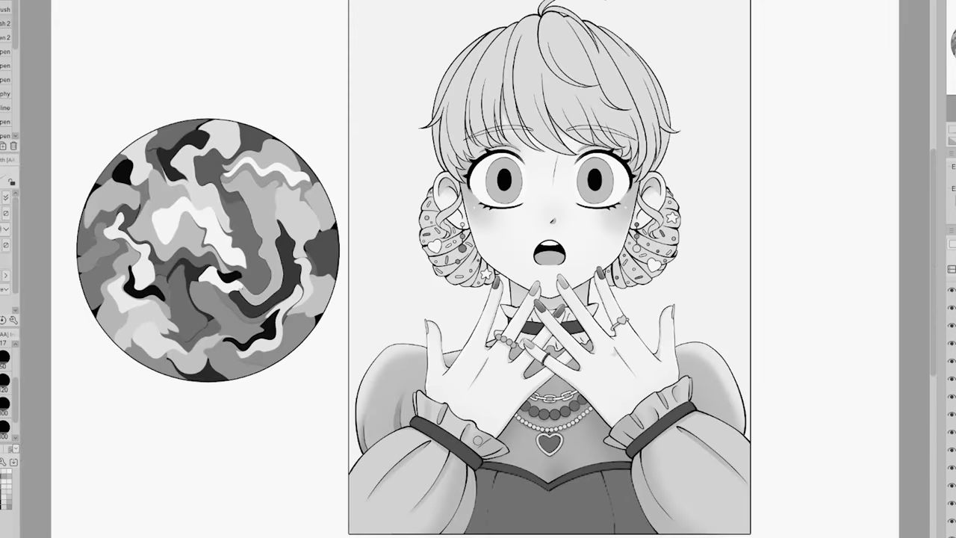
pyautogui.scroll(2, 460, 493)
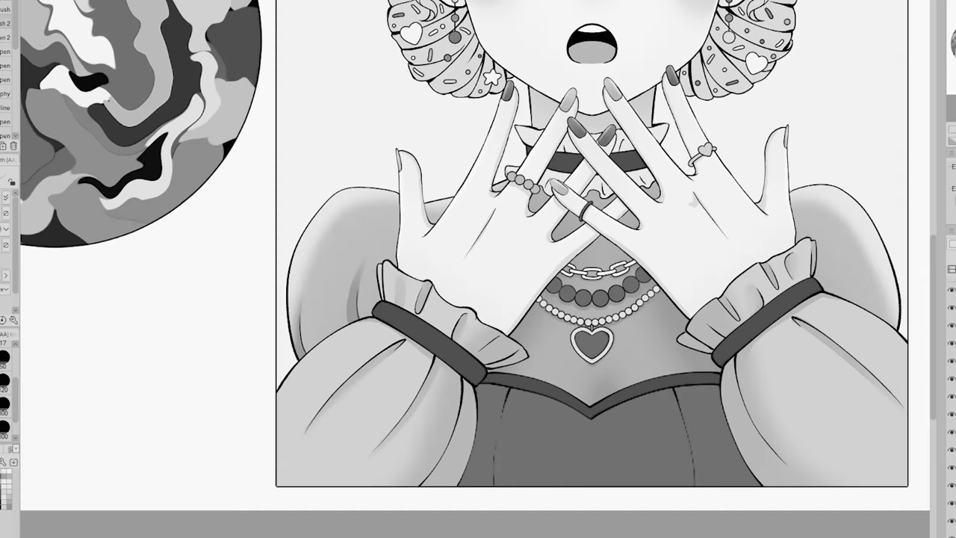
pyautogui.moveTo(476, 355); pyautogui.dragTo(519, 354)
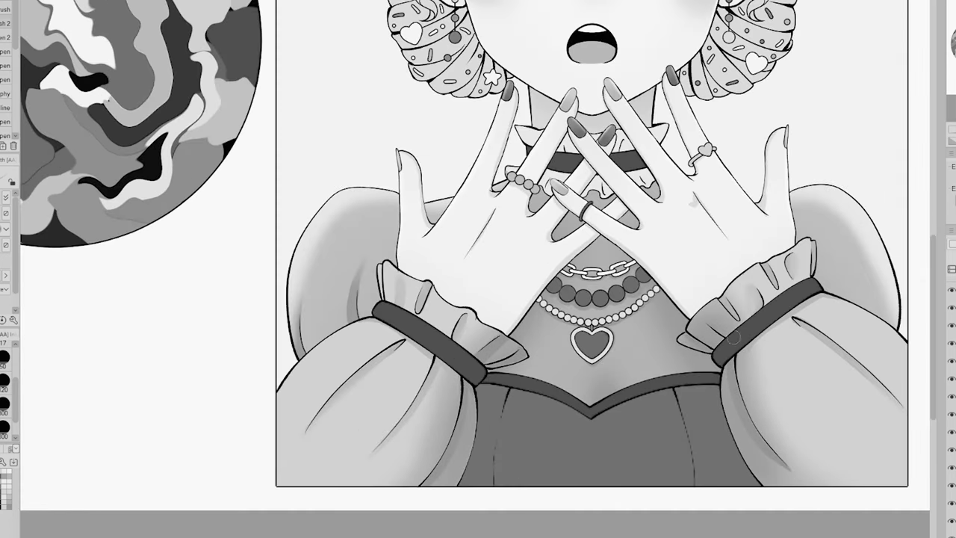
pyautogui.scroll(-3, 907, 343)
pyautogui.scroll(1, 888, 170)
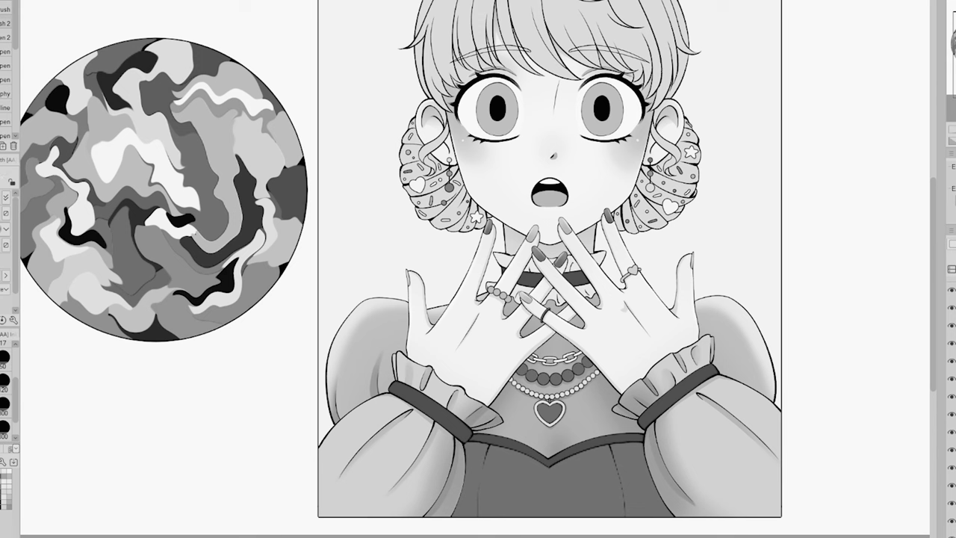
# Airbrush light highlight bands between the folds of the left lower sleeve, redoing the first stroke.
pyautogui.press('b')
pyautogui.moveTo(336, 470); pyautogui.dragTo(439, 308)
pyautogui.hotkey('ctrl', 'z')
pyautogui.moveTo(384, 411); pyautogui.dragTo(326, 483)
pyautogui.moveTo(412, 434); pyautogui.dragTo(336, 509)
pyautogui.moveTo(437, 455); pyautogui.dragTo(384, 509)
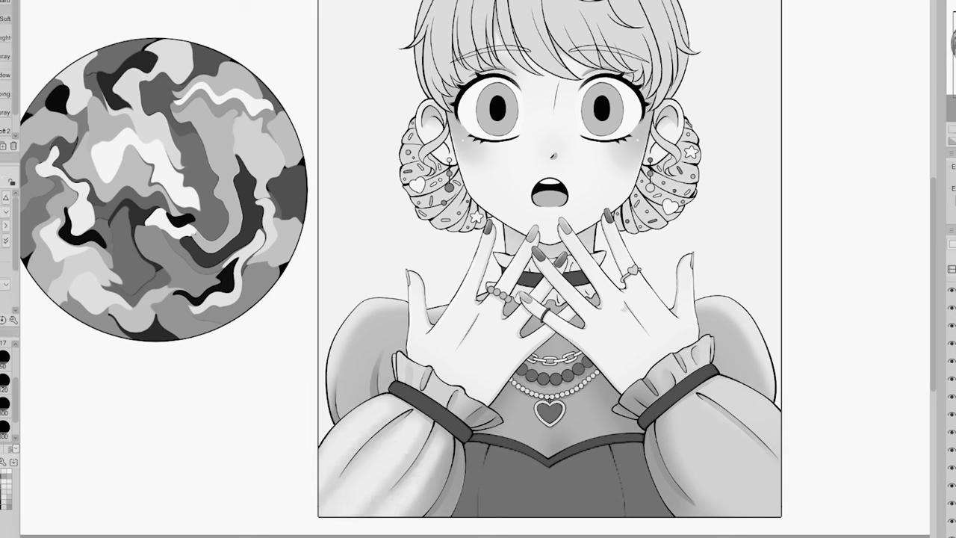
# Airbrush light highlights onto the right lower sleeve and both puffed shoulders, undoing an unwanted stroke.
pyautogui.moveTo(732, 495)
pyautogui.mouseDown()
pyautogui.moveTo(694, 428)
pyautogui.moveTo(731, 405)
pyautogui.mouseUp()
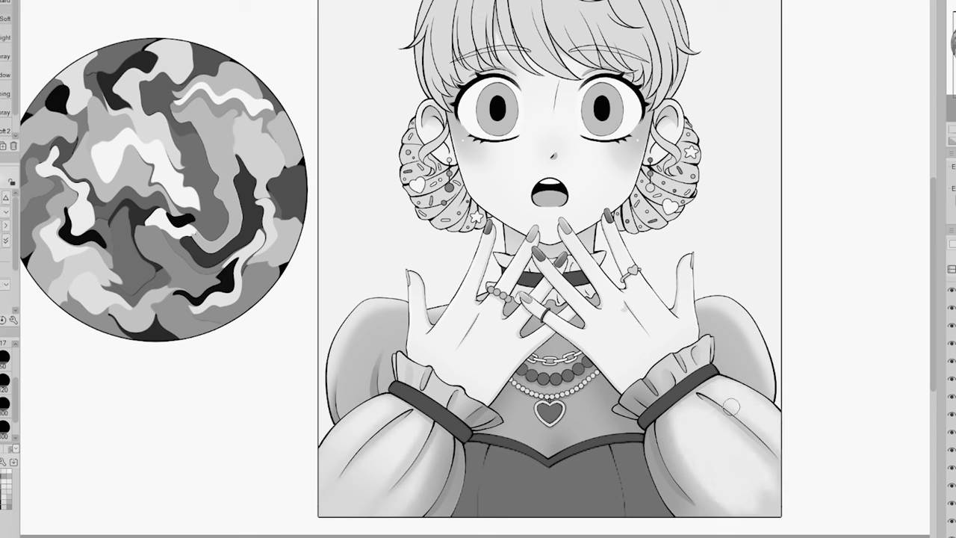
pyautogui.hotkey('ctrl', 'z')
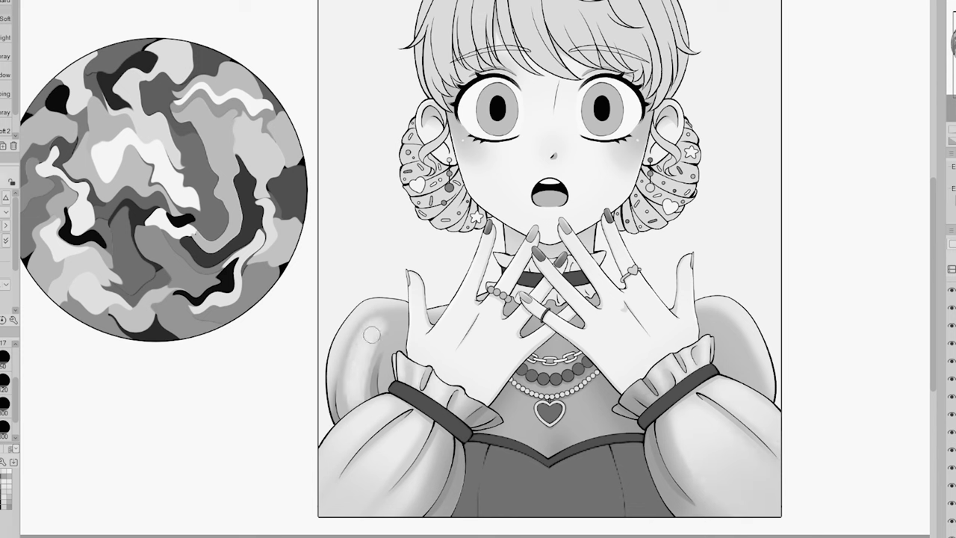
pyautogui.scroll(-1, 455, 375)
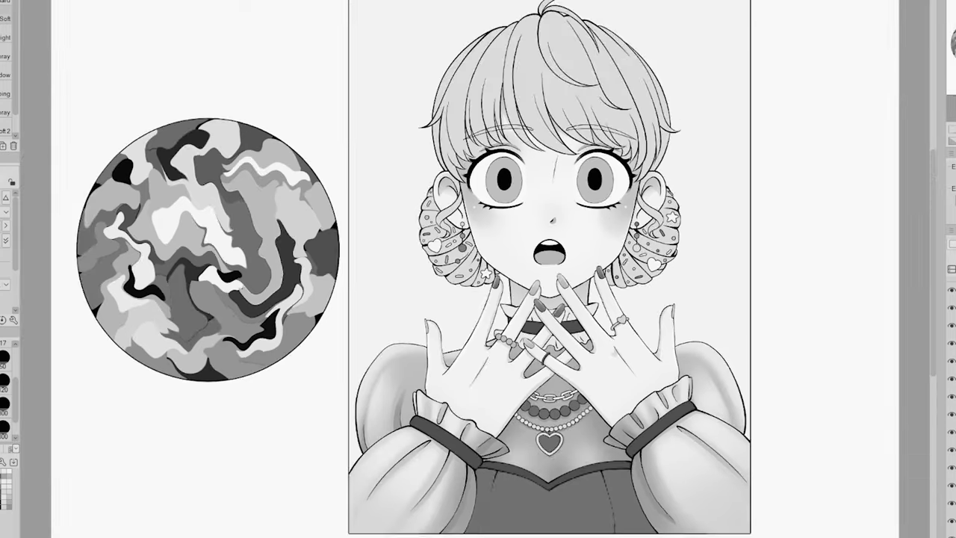
# Shade the folds of the collar ruffle and airbrush a soft shadow across the upper part of the tongue.
pyautogui.scroll(3, 344, 193)
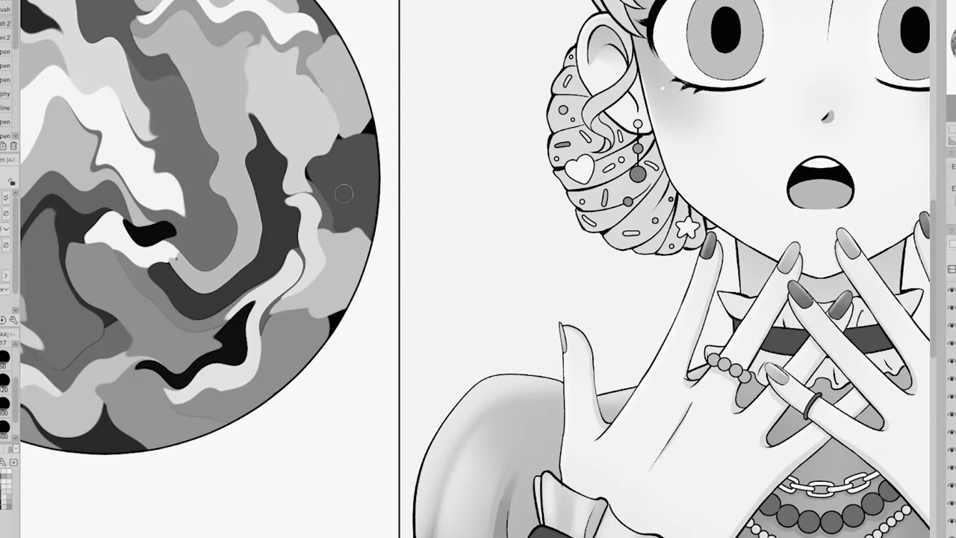
pyautogui.hscroll(3, 567, 396)
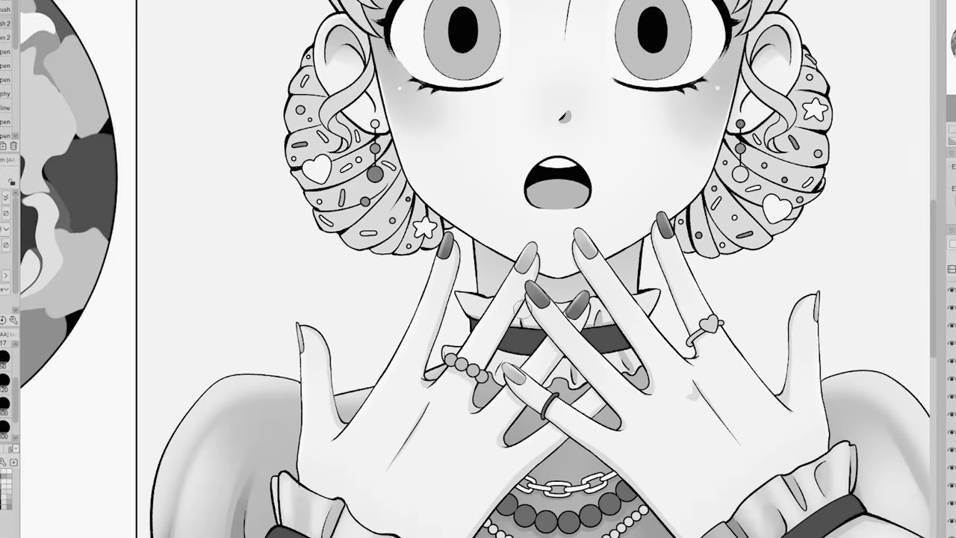
pyautogui.press('b')
pyautogui.scroll(-4, 614, 284)
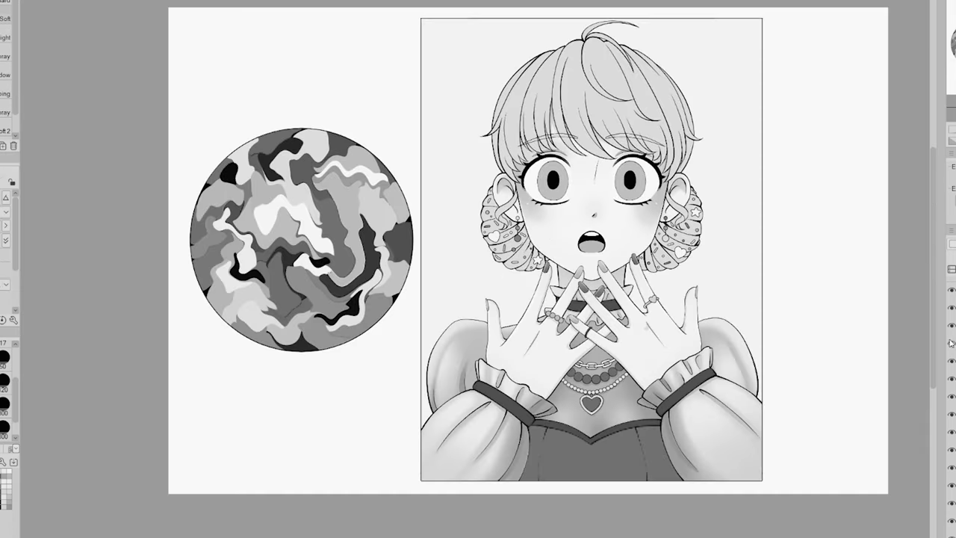
pyautogui.scroll(2, 615, 211)
pyautogui.moveTo(565, 250); pyautogui.dragTo(598, 251)
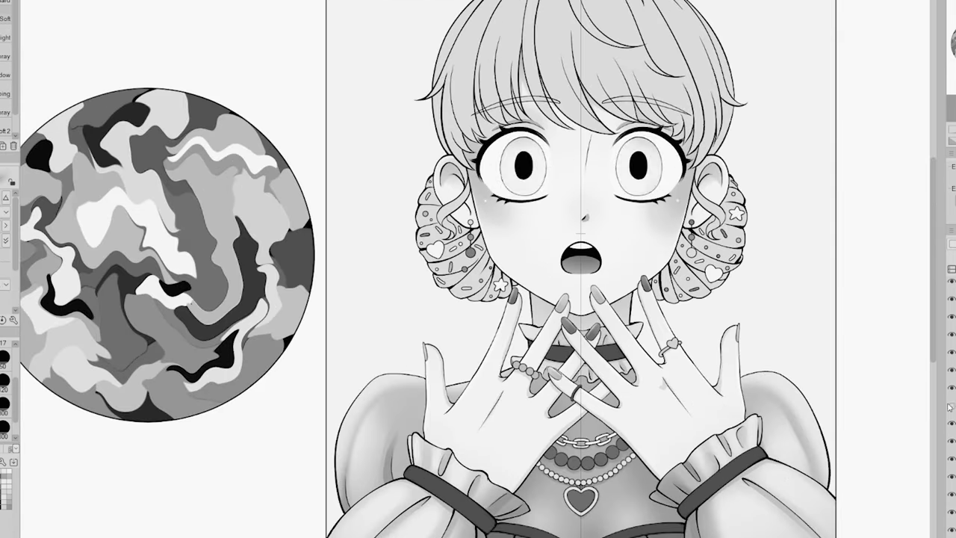
# Load the dark trim layer as a selection, airbrush shading onto the neckline trim and cuff bands, and clear the selection.
pyautogui.scroll(-1, 640, 108)
pyautogui.click(951, 370)
pyautogui.click(951, 369)
pyautogui.keyDown('ctrl'); pyautogui.click(954, 370); pyautogui.keyUp('ctrl')
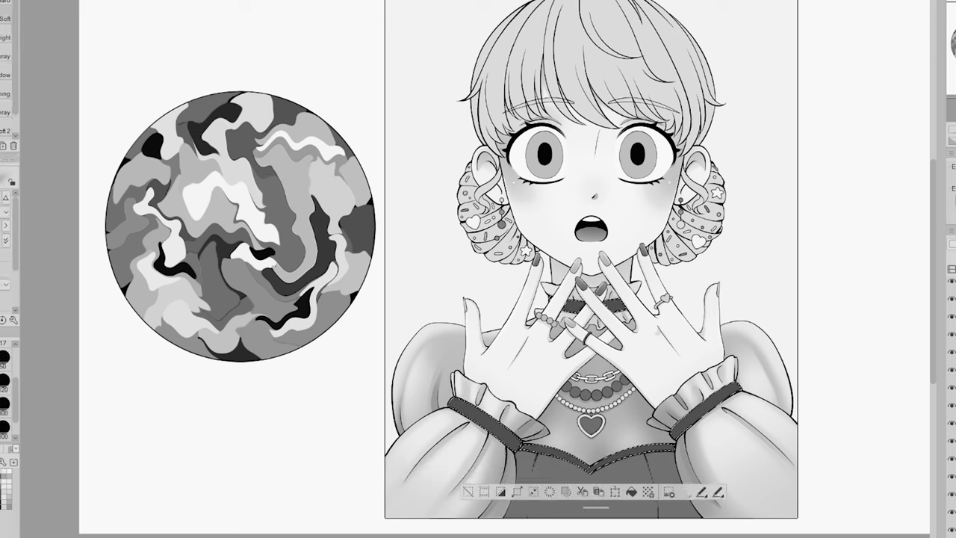
pyautogui.moveTo(651, 446); pyautogui.dragTo(674, 426)
pyautogui.moveTo(530, 448); pyautogui.dragTo(497, 429)
pyautogui.moveTo(459, 391); pyautogui.dragTo(478, 418)
pyautogui.hotkey('ctrl', 'd')
# Load the bodice layer as a selection and airbrush shading down the bodice's side.
pyautogui.keyDown('ctrl'); pyautogui.click(954, 388); pyautogui.keyUp('ctrl')
pyautogui.moveTo(676, 467); pyautogui.dragTo(679, 512)
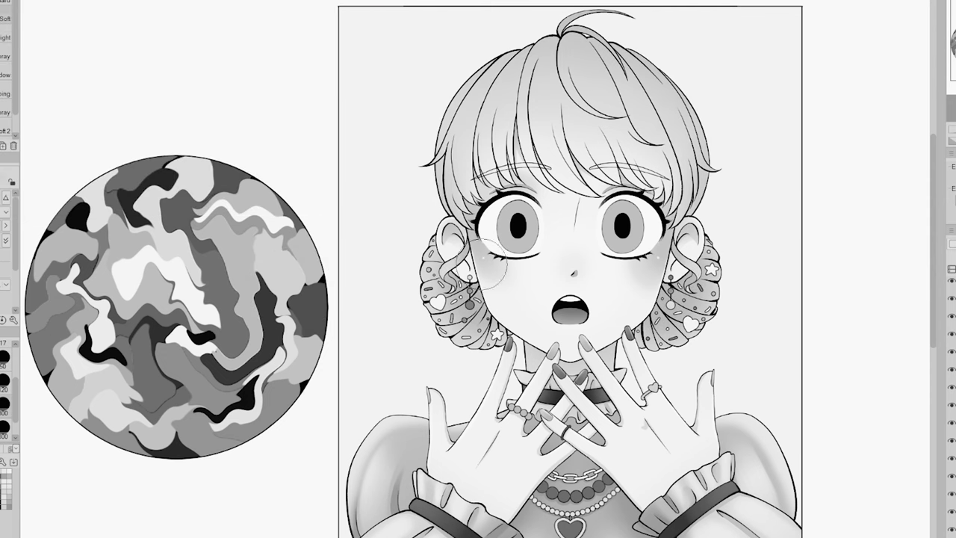
# Load the back hair as a selection to shade its outer edges, clear it, and airbrush the crown strand.
pyautogui.keyDown('ctrl'); pyautogui.click(954, 337); pyautogui.keyUp('ctrl')
pyautogui.moveTo(697, 211); pyautogui.dragTo(696, 191)
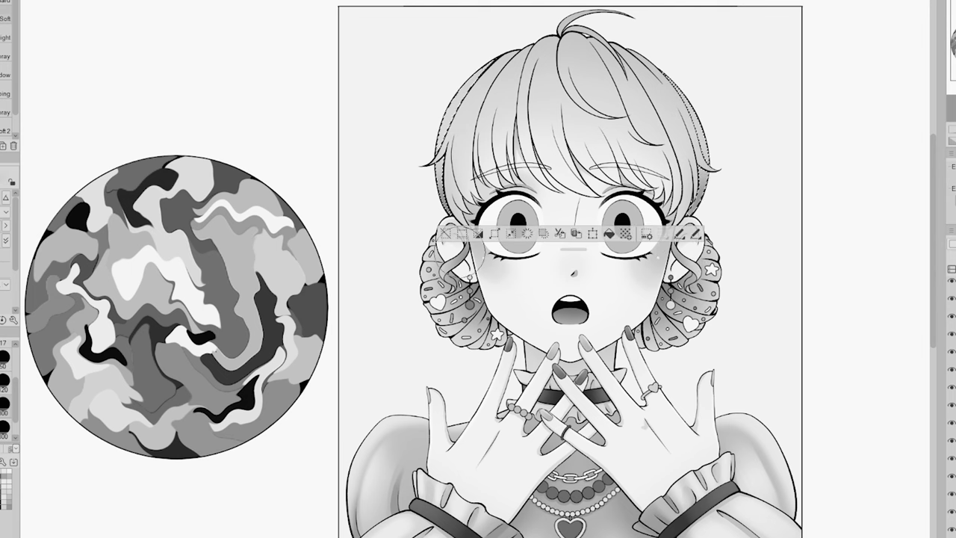
pyautogui.hotkey('ctrl', 'd')
pyautogui.moveTo(545, 26); pyautogui.dragTo(574, 26)
# Draw pen shadows along the fringe and side strands of the hair, undoing the unwanted stroke.
pyautogui.scroll(1, 683, 34)
pyautogui.press('p')
pyautogui.moveTo(504, 65); pyautogui.dragTo(494, 142)
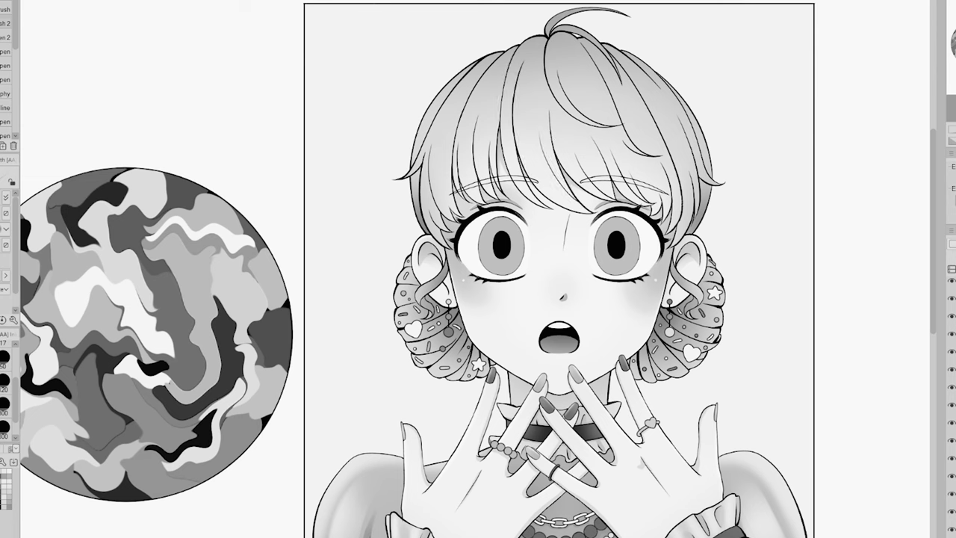
pyautogui.scroll(2, 604, 107)
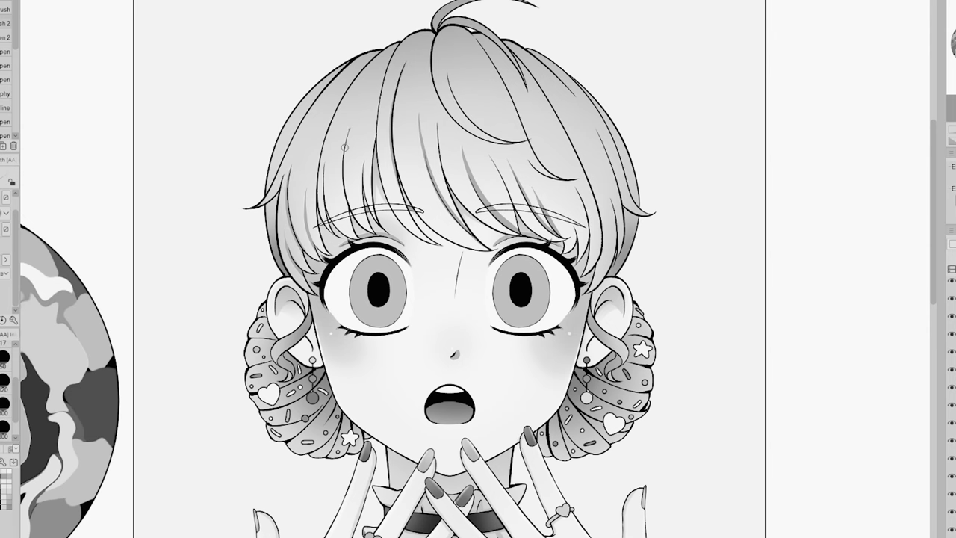
pyautogui.moveTo(517, 58); pyautogui.dragTo(588, 261)
pyautogui.hotkey('ctrl', 'z')
pyautogui.press('h')
pyautogui.moveTo(427, 65); pyautogui.dragTo(346, 222)
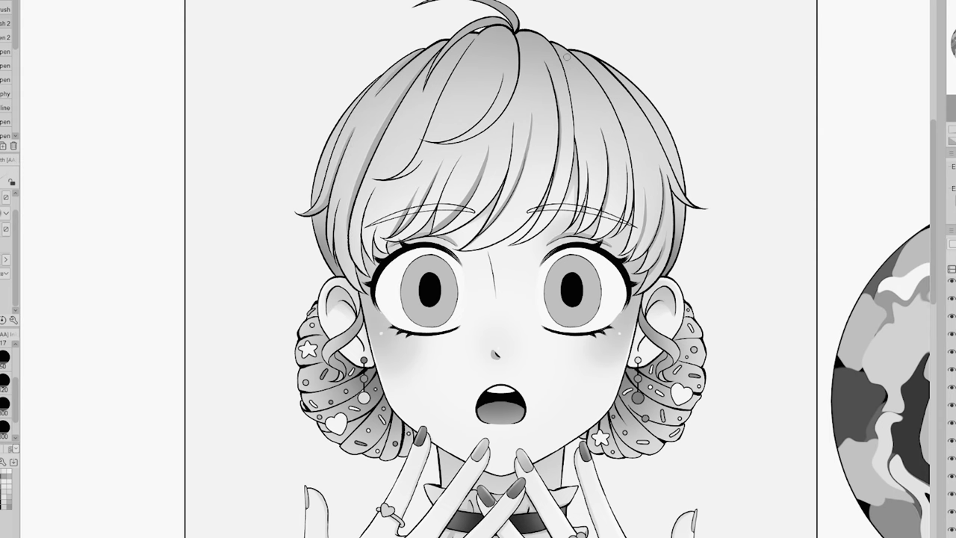
pyautogui.press('h')
pyautogui.hotkey('ctrl', '0')
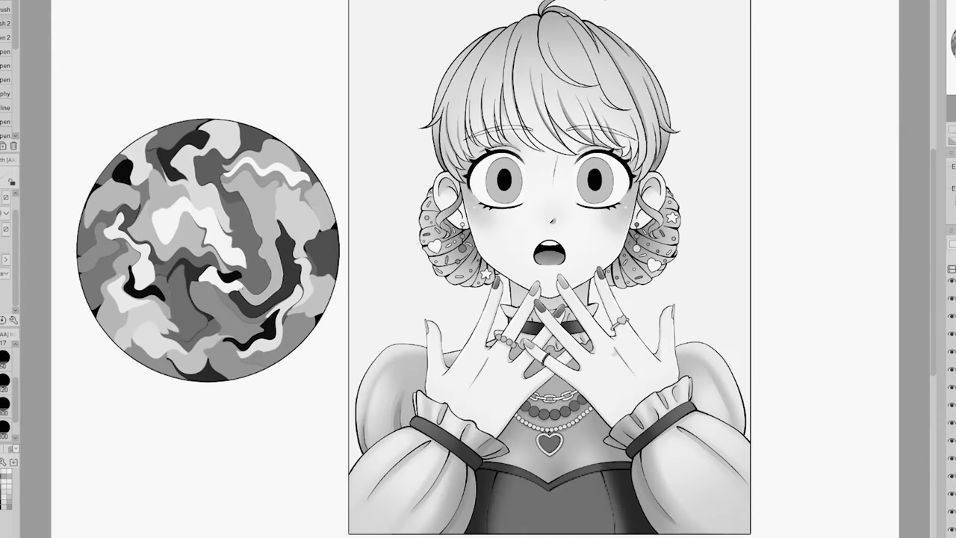
# Draw tapered pen shadows along the crown strands and the strands on the left half of the hair.
pyautogui.scroll(5, 602, 2)
pyautogui.moveTo(514, 47); pyautogui.dragTo(595, 208)
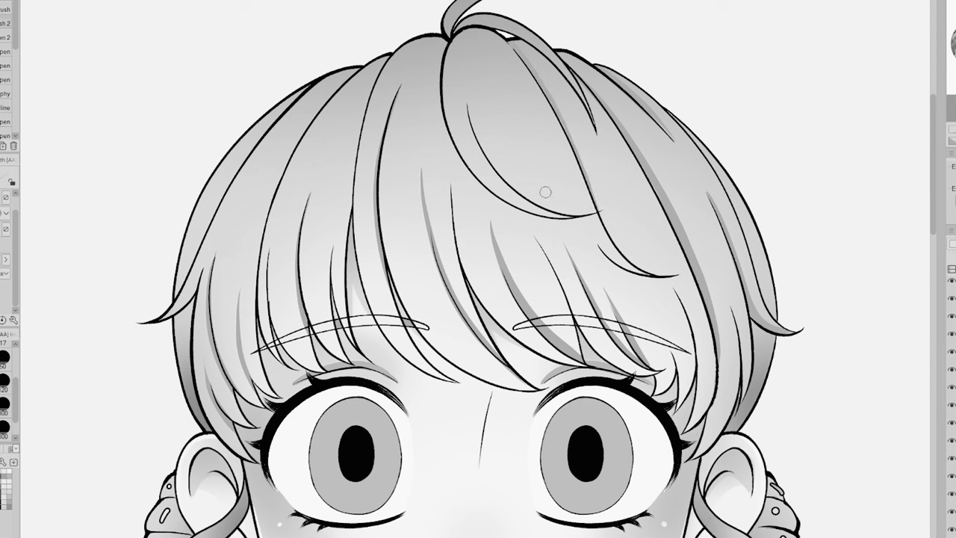
pyautogui.moveTo(546, 156); pyautogui.dragTo(629, 269)
pyautogui.moveTo(470, 104); pyautogui.dragTo(517, 188)
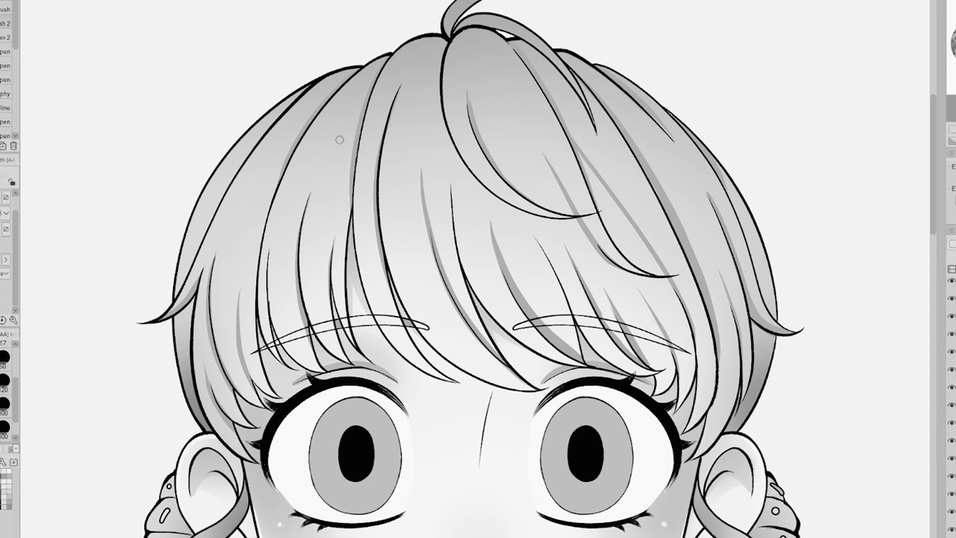
pyautogui.scroll(-4, 475, 187)
pyautogui.scroll(5, 444, 15)
pyautogui.moveTo(453, 108); pyautogui.dragTo(443, 155)
pyautogui.moveTo(473, 3); pyautogui.dragTo(428, 85)
pyautogui.moveTo(446, 7); pyautogui.dragTo(356, 105)
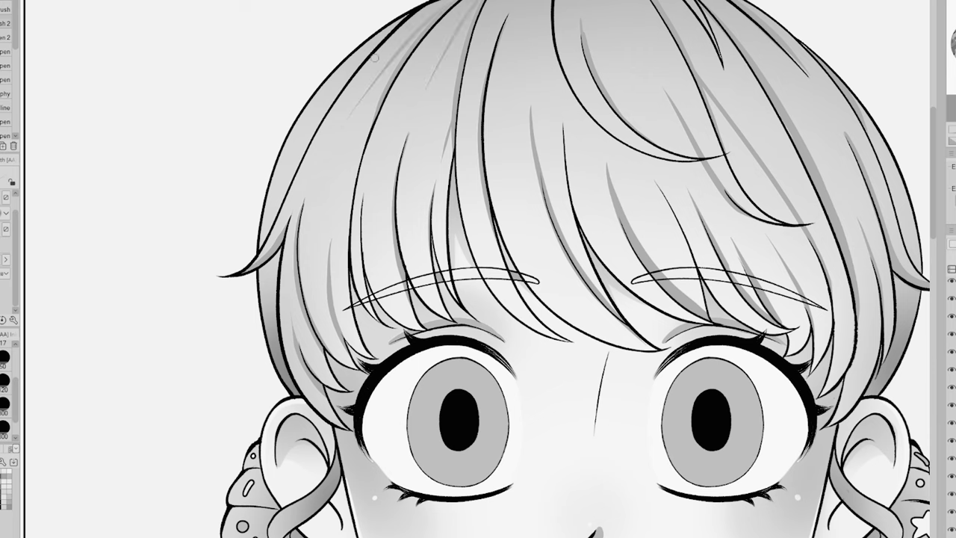
# Draw pen shadows along the right-side fringe strands and the inner line of the crown strand.
pyautogui.hscroll(3, 475, 269)
pyautogui.moveTo(578, 77); pyautogui.dragTo(643, 279)
pyautogui.moveTo(586, 122); pyautogui.dragTo(642, 273)
pyautogui.moveTo(443, 156); pyautogui.dragTo(477, 228)
pyautogui.hotkey('ctrl', 'z')
pyautogui.moveTo(350, 6); pyautogui.dragTo(353, 32)
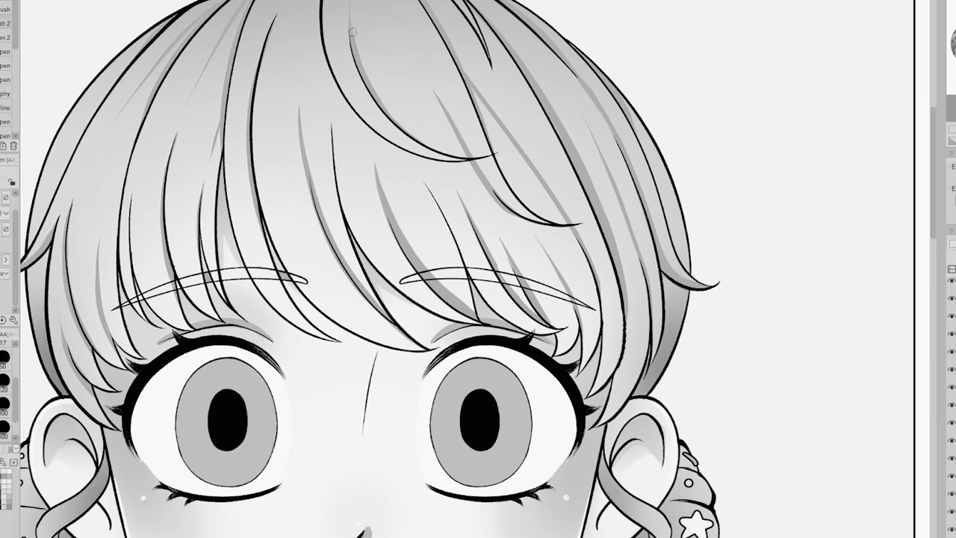
pyautogui.hotkey('ctrl', '0')
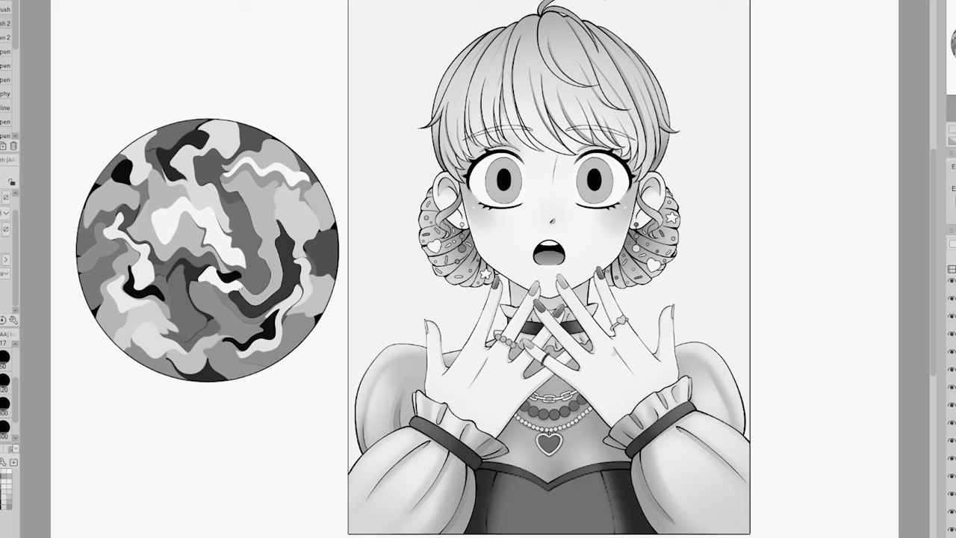
# Draw pen shadows beneath the swirled folds of the right hair bun.
pyautogui.scroll(5, 673, 236)
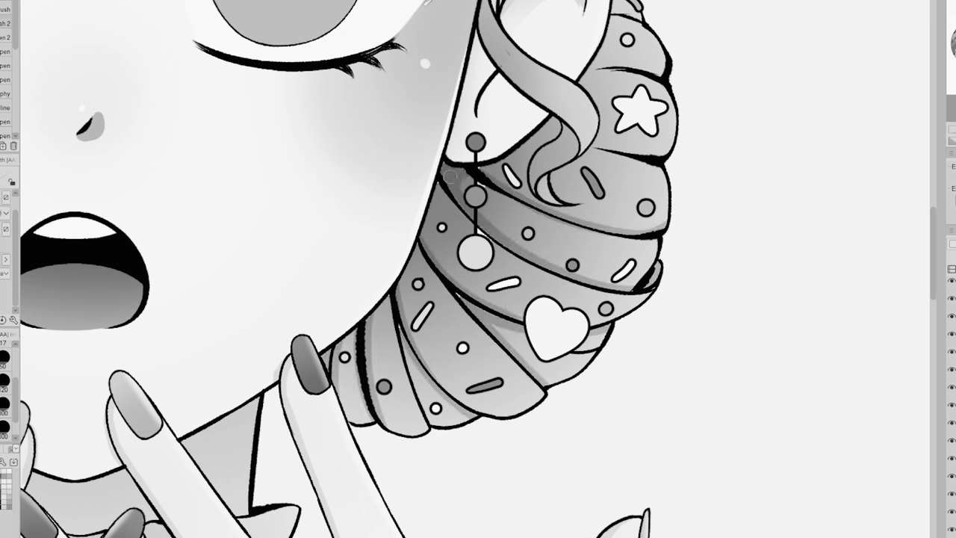
pyautogui.moveTo(619, 150); pyautogui.dragTo(659, 157)
pyautogui.moveTo(592, 69); pyautogui.dragTo(659, 71)
# Select the sections of the curled lock by the right ear, airbrush shading onto them, and clear the selection.
pyautogui.scroll(4, 602, 59)
pyautogui.moveTo(574, 349)
pyautogui.mouseDown()
pyautogui.moveTo(560, 328)
pyautogui.moveTo(559, 342)
pyautogui.mouseUp()
pyautogui.press('w')
pyautogui.click(566, 335)
pyautogui.press('b')
pyautogui.hotkey('ctrl', 'd')
pyautogui.press('w')
pyautogui.click(515, 258)
pyautogui.press('b')
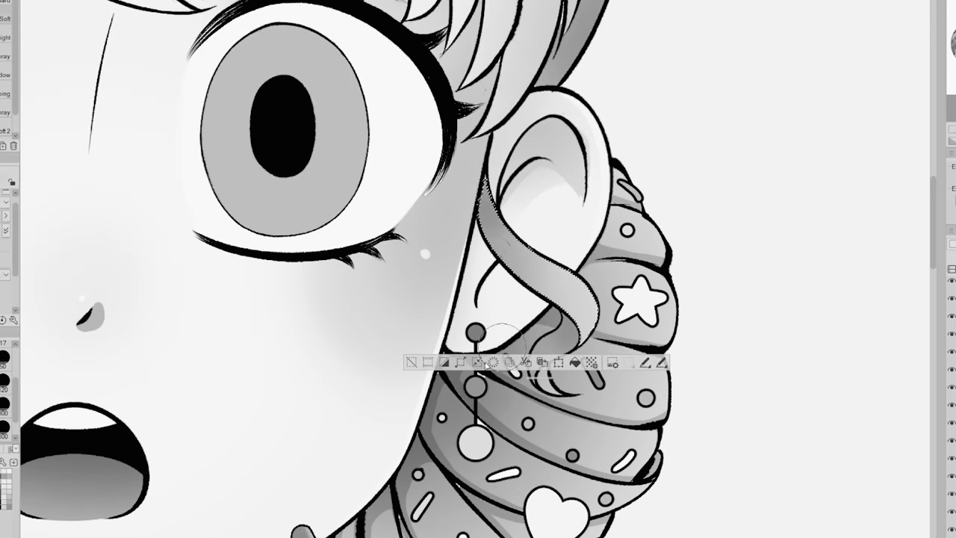
pyautogui.hotkey('ctrl', 'd')
# Select the sections of the curled lock by the left ear, airbrush shading onto them, and deselect.
pyautogui.hscroll(-14, 508, 262)
pyautogui.click(301, 362)
pyautogui.click(301, 263)
pyautogui.moveTo(352, 202); pyautogui.dragTo(298, 261)
pyautogui.click(293, 345)
pyautogui.hotkey('ctrl', 'd')
pyautogui.scroll(-2, 138, 483)
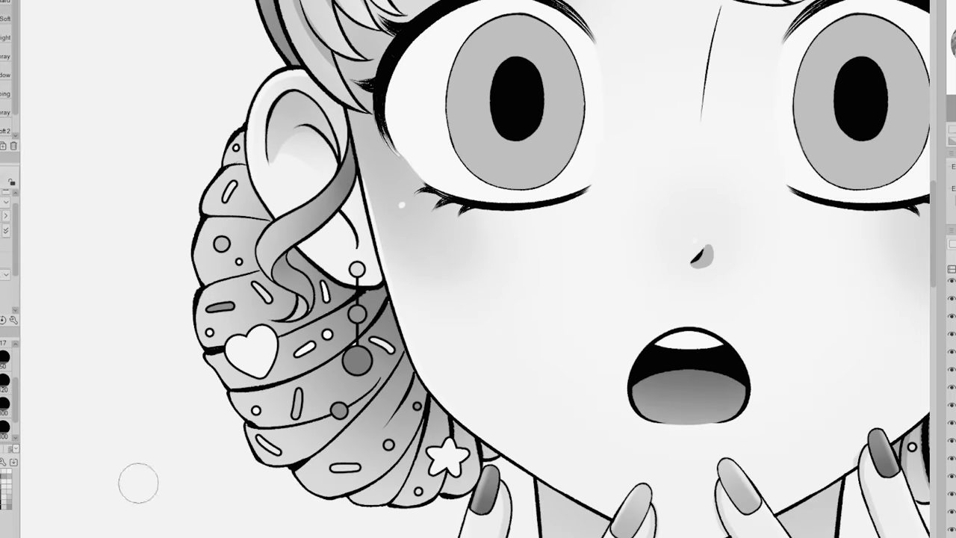
# Draw pen shadows along the swirled folds of the left hair bun.
pyautogui.press('p')
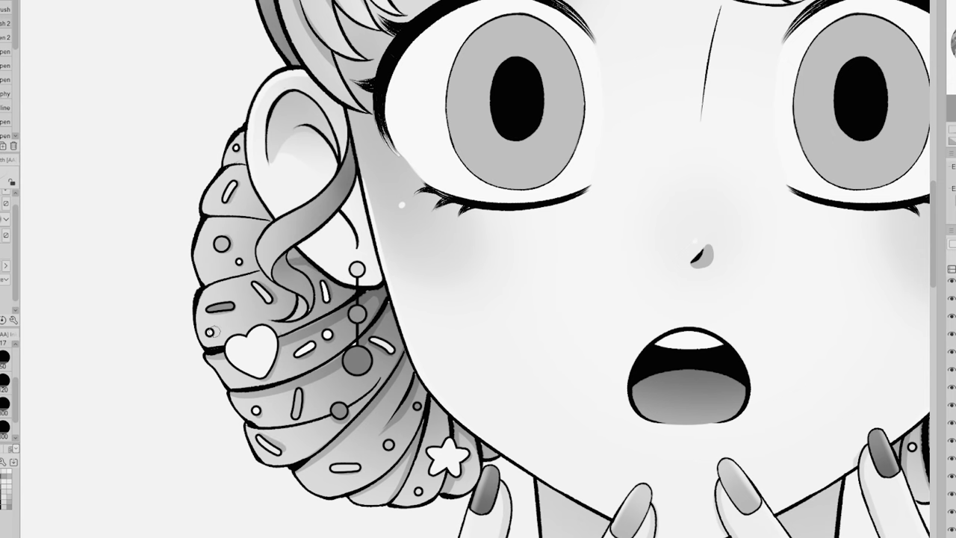
pyautogui.hscroll(5, 522, 364)
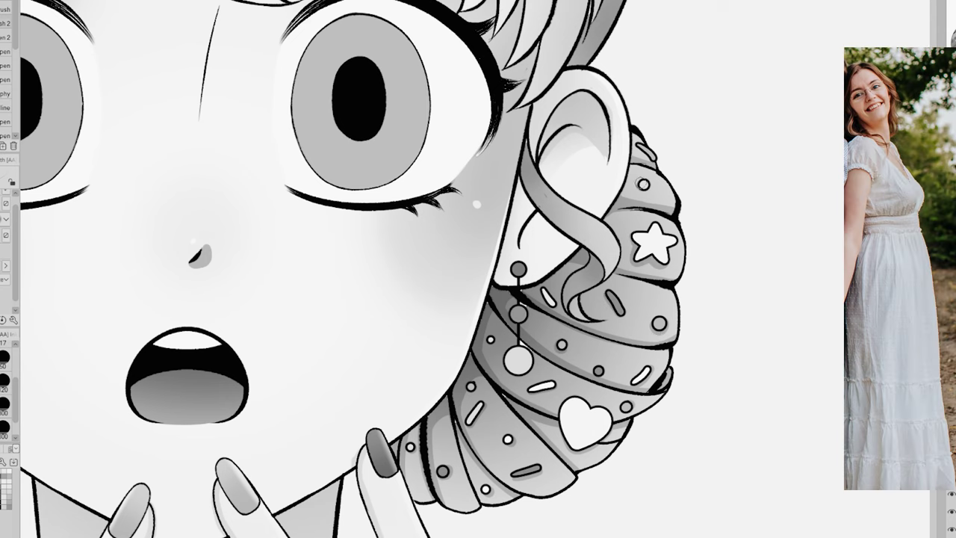
pyautogui.scroll(-2, 564, 267)
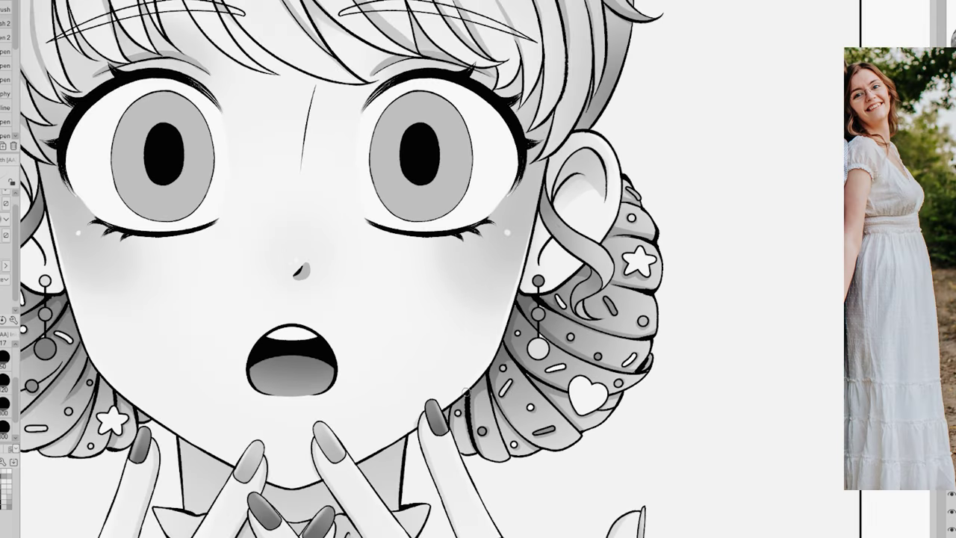
pyautogui.scroll(-5, 349, 310)
pyautogui.scroll(2, 187, 213)
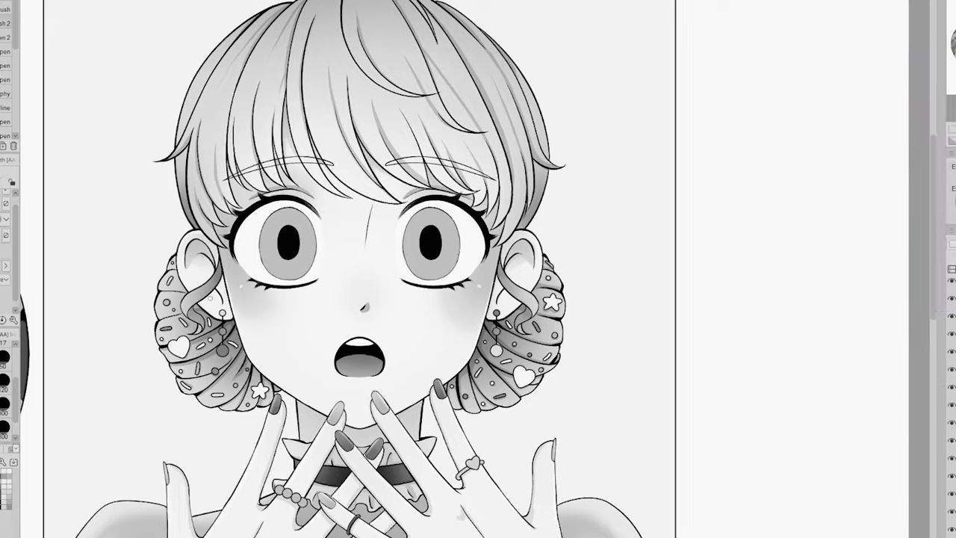
# Draw thin light highlights along the edges of the swirls on both hair buns.
pyautogui.scroll(-3, 211, 298)
pyautogui.scroll(-1, 207, 236)
pyautogui.moveTo(121, 358); pyautogui.dragTo(302, 325)
pyautogui.scroll(4, 444, 310)
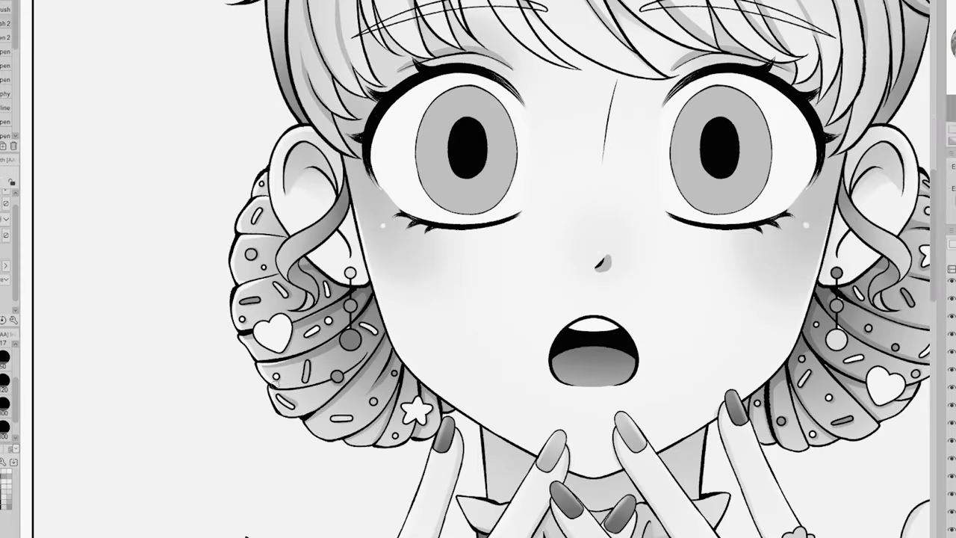
pyautogui.moveTo(346, 438); pyautogui.dragTo(402, 443)
pyautogui.hscroll(5, 463, 437)
pyautogui.moveTo(504, 447); pyautogui.dragTo(564, 436)
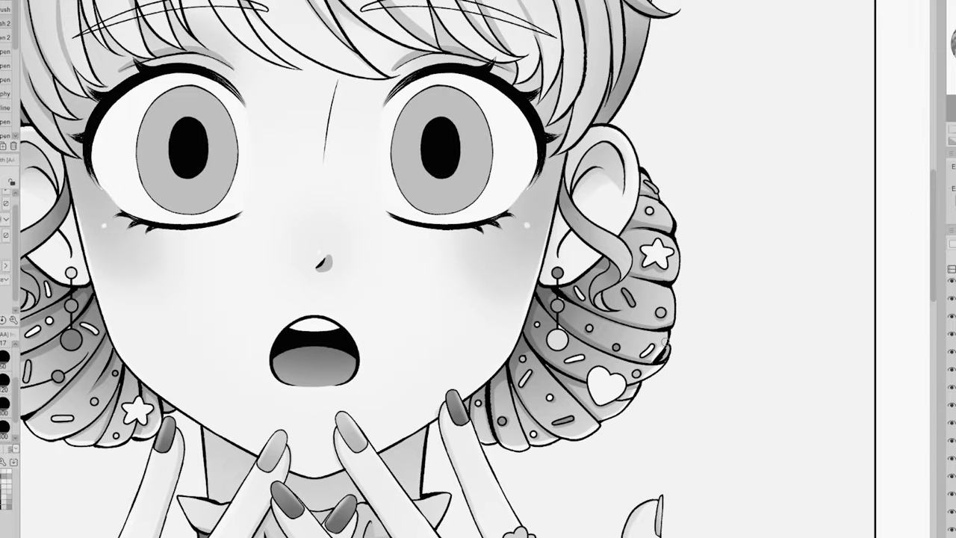
pyautogui.press('h')
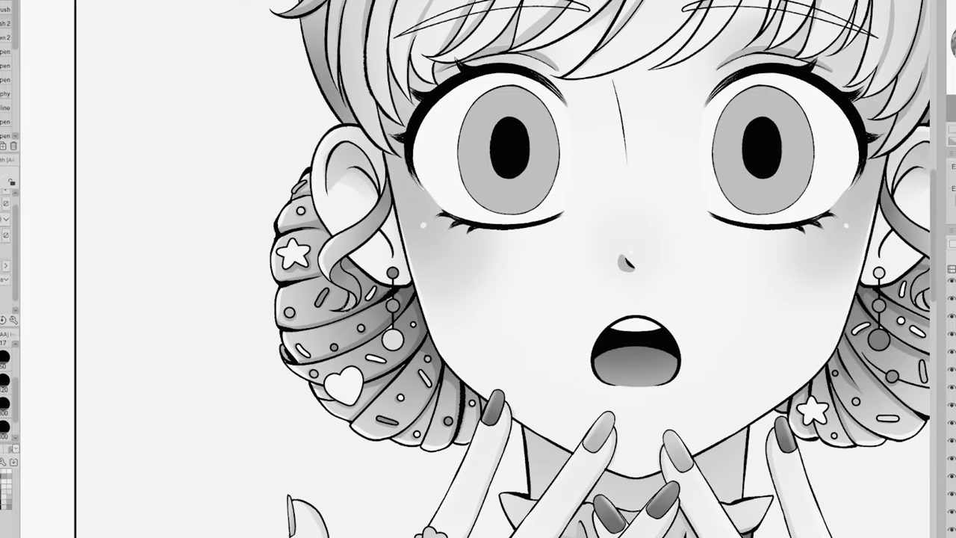
pyautogui.hscroll(5, 348, 302)
pyautogui.moveTo(666, 291); pyautogui.dragTo(667, 307)
pyautogui.scroll(-4, 478, 250)
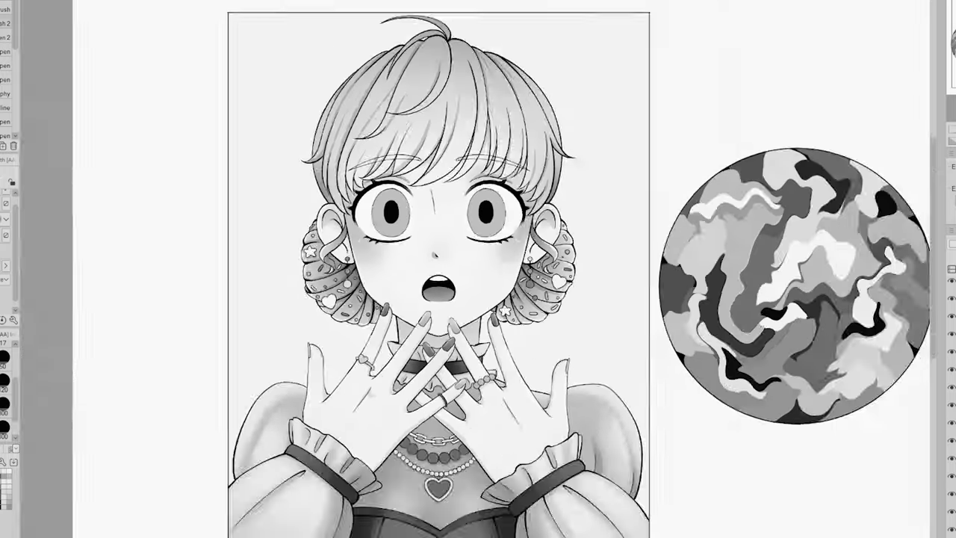
# Draw thin white highlight lines along the outer hair strands on the right side of the head.
pyautogui.scroll(3, 388, 46)
pyautogui.moveTo(284, 134); pyautogui.dragTo(237, 258)
pyautogui.moveTo(333, 90); pyautogui.dragTo(258, 216)
pyautogui.press('h')
pyautogui.moveTo(689, 210); pyautogui.dragTo(698, 241)
pyautogui.moveTo(603, 90); pyautogui.dragTo(676, 218)
pyautogui.press('h')
# Draw white highlight lines along the inner strands of the right-side hair and undo the last stroke.
pyautogui.moveTo(347, 89); pyautogui.dragTo(275, 219)
pyautogui.moveTo(297, 155)
pyautogui.mouseDown()
pyautogui.moveTo(350, 86)
pyautogui.moveTo(264, 250)
pyautogui.mouseUp()
pyautogui.moveTo(334, 121)
pyautogui.mouseDown()
pyautogui.moveTo(279, 267)
pyautogui.moveTo(278, 348)
pyautogui.mouseUp()
pyautogui.moveTo(363, 115)
pyautogui.mouseDown()
pyautogui.moveTo(295, 271)
pyautogui.moveTo(294, 320)
pyautogui.mouseUp()
pyautogui.moveTo(321, 240); pyautogui.dragTo(311, 319)
pyautogui.moveTo(452, 43); pyautogui.dragTo(403, 142)
pyautogui.press('h')
pyautogui.hotkey('ctrl', 'z')
# Draw white highlight lines along the crown strand and the central fringe strands.
pyautogui.moveTo(498, 43); pyautogui.dragTo(527, 93)
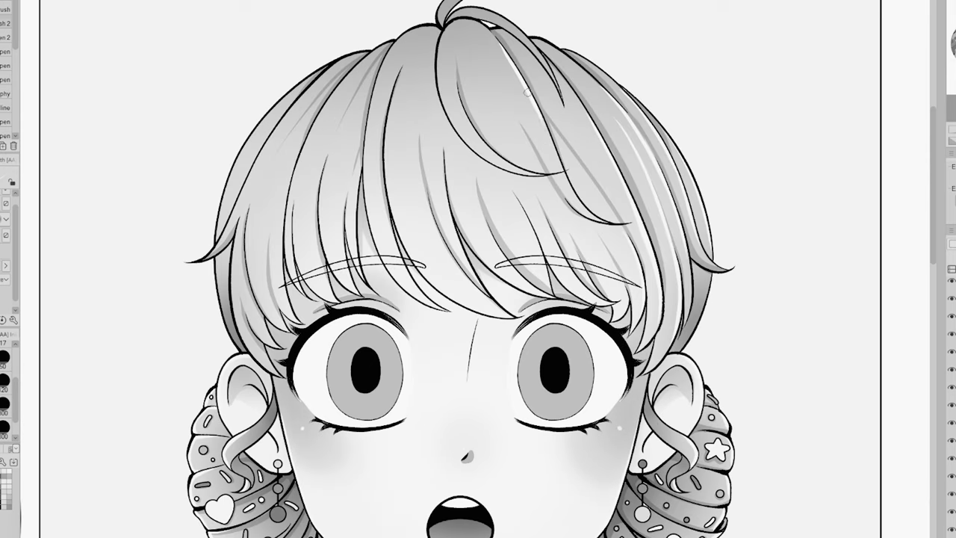
pyautogui.moveTo(447, 34); pyautogui.dragTo(490, 158)
pyautogui.moveTo(393, 98); pyautogui.dragTo(402, 236)
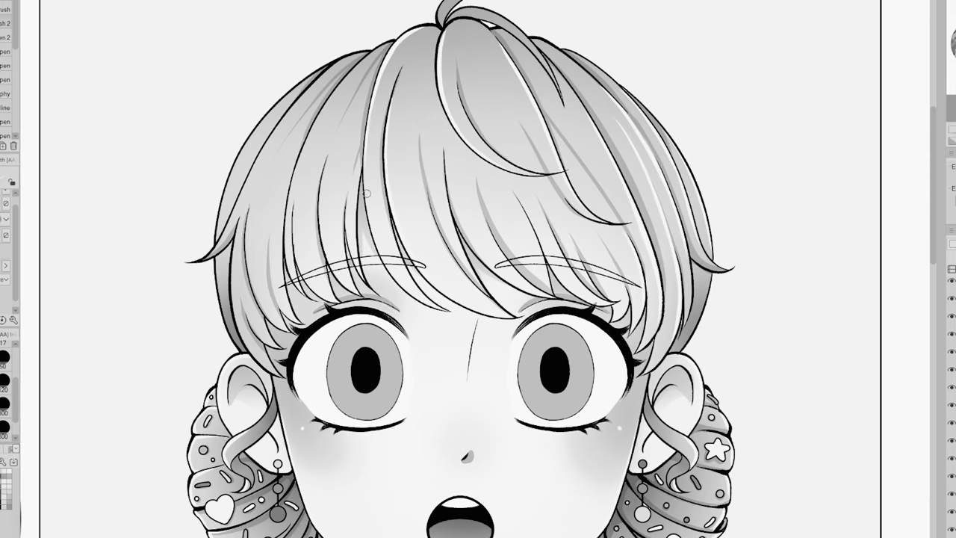
# Draw white highlight lines along the hair strands on the left side of the head.
pyautogui.moveTo(372, 55)
pyautogui.mouseDown()
pyautogui.moveTo(288, 235)
pyautogui.moveTo(287, 274)
pyautogui.mouseUp()
pyautogui.moveTo(328, 119); pyautogui.dragTo(301, 186)
pyautogui.moveTo(357, 98); pyautogui.dragTo(322, 196)
pyautogui.moveTo(308, 110); pyautogui.dragTo(249, 279)
pyautogui.moveTo(290, 159); pyautogui.dragTo(269, 266)
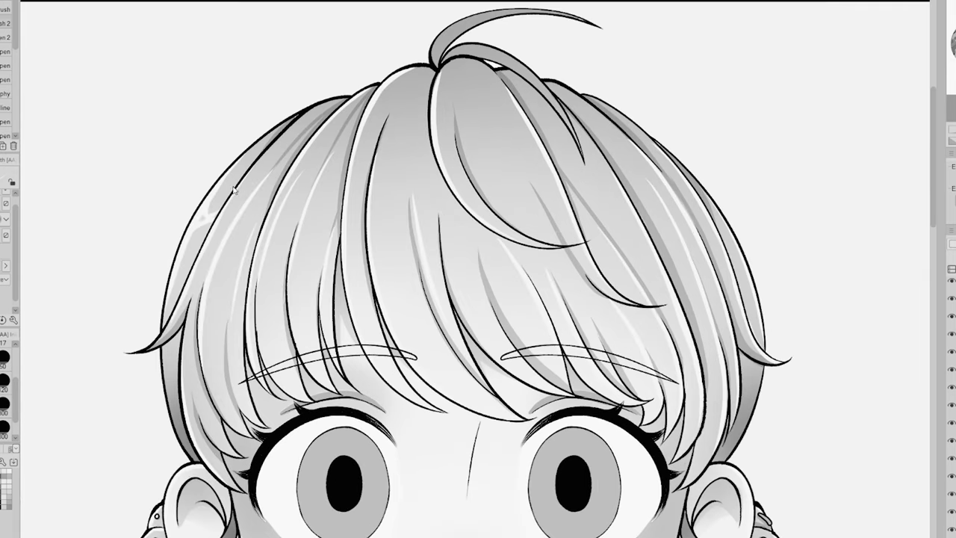
# Airbrush a soft white shine band across the middle of the hair.
pyautogui.scroll(-3, 235, 189)
pyautogui.press('b')
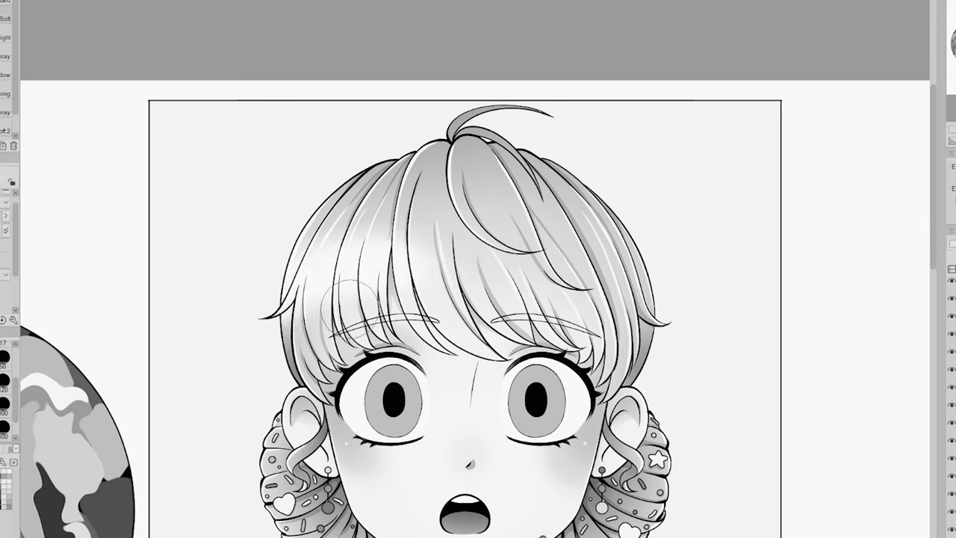
pyautogui.moveTo(533, 269); pyautogui.dragTo(433, 246)
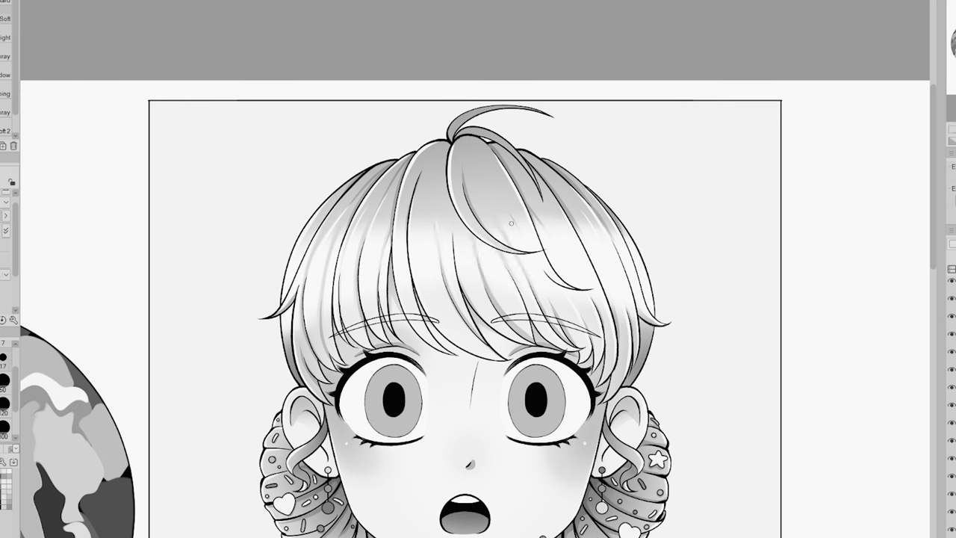
pyautogui.press('h')
pyautogui.moveTo(377, 223)
pyautogui.mouseDown()
pyautogui.moveTo(336, 314)
pyautogui.moveTo(318, 316)
pyautogui.mouseUp()
pyautogui.hotkey('ctrl', '0')
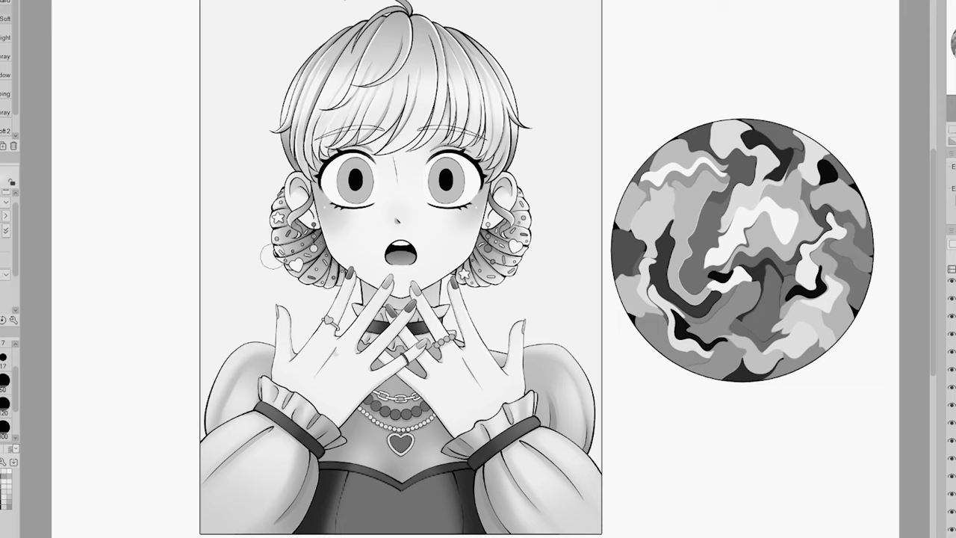
# Airbrush darker shading around the outer rims of both irises on the iris shading layer.
pyautogui.scroll(-5, 952, 448)
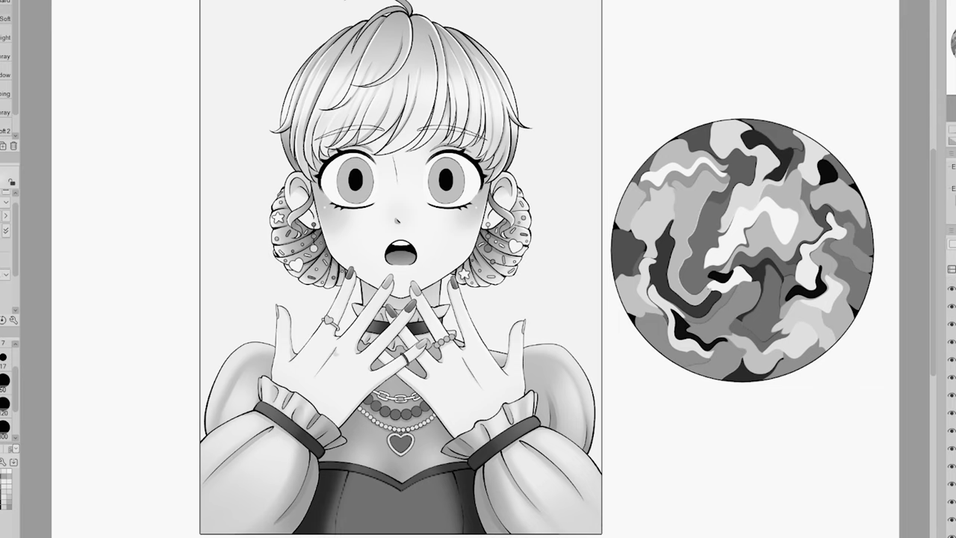
pyautogui.click(951, 470)
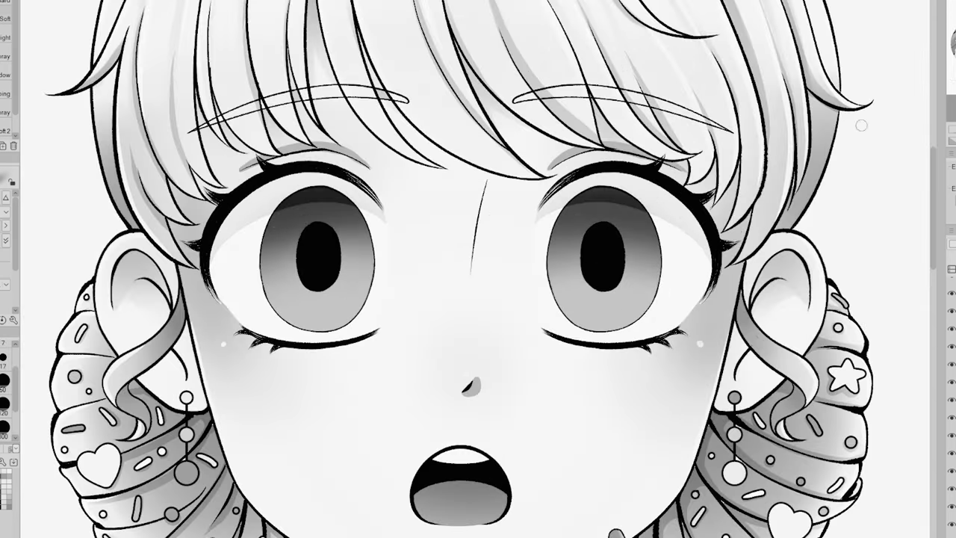
pyautogui.moveTo(262, 245); pyautogui.dragTo(269, 319)
pyautogui.hotkey('ctrl', 'z')
pyautogui.moveTo(549, 240); pyautogui.dragTo(589, 334)
pyautogui.moveTo(262, 247)
pyautogui.mouseDown()
pyautogui.moveTo(294, 321)
pyautogui.moveTo(354, 312)
pyautogui.moveTo(373, 263)
pyautogui.mouseUp()
pyautogui.moveTo(258, 263)
pyautogui.mouseDown()
pyautogui.moveTo(290, 318)
pyautogui.moveTo(351, 318)
pyautogui.moveTo(371, 263)
pyautogui.mouseUp()
pyautogui.moveTo(264, 251)
pyautogui.mouseDown()
pyautogui.moveTo(322, 333)
pyautogui.moveTo(366, 231)
pyautogui.mouseUp()
pyautogui.moveTo(660, 239); pyautogui.dragTo(633, 329)
pyautogui.moveTo(549, 223); pyautogui.dragTo(553, 251)
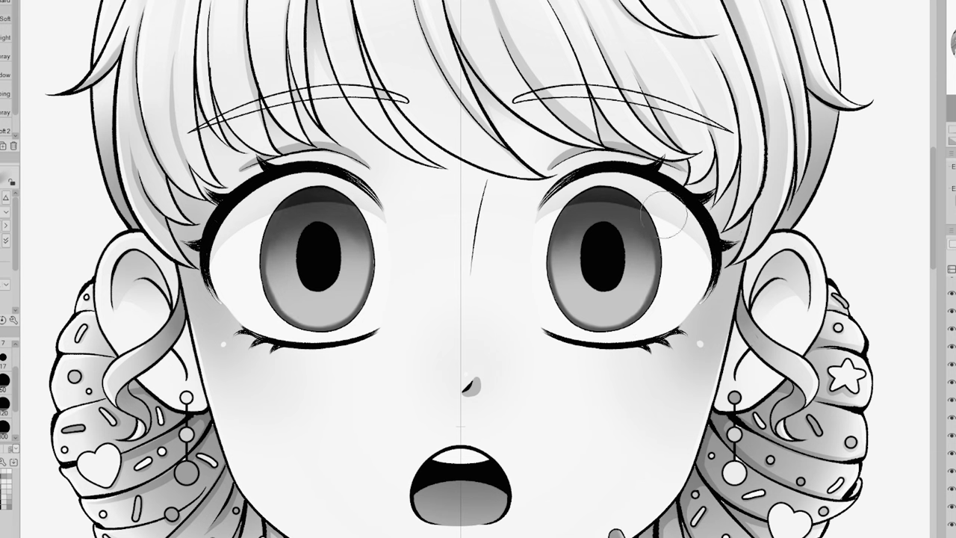
pyautogui.moveTo(273, 301); pyautogui.dragTo(355, 316)
pyautogui.moveTo(557, 299); pyautogui.dragTo(662, 291)
# Blend vertical streaks down both irises beside the pupils.
pyautogui.hotkey('ctrl', '2')
pyautogui.press('j')
pyautogui.moveTo(285, 240); pyautogui.dragTo(277, 284)
pyautogui.moveTo(567, 239); pyautogui.dragTo(563, 270)
pyautogui.press('b')
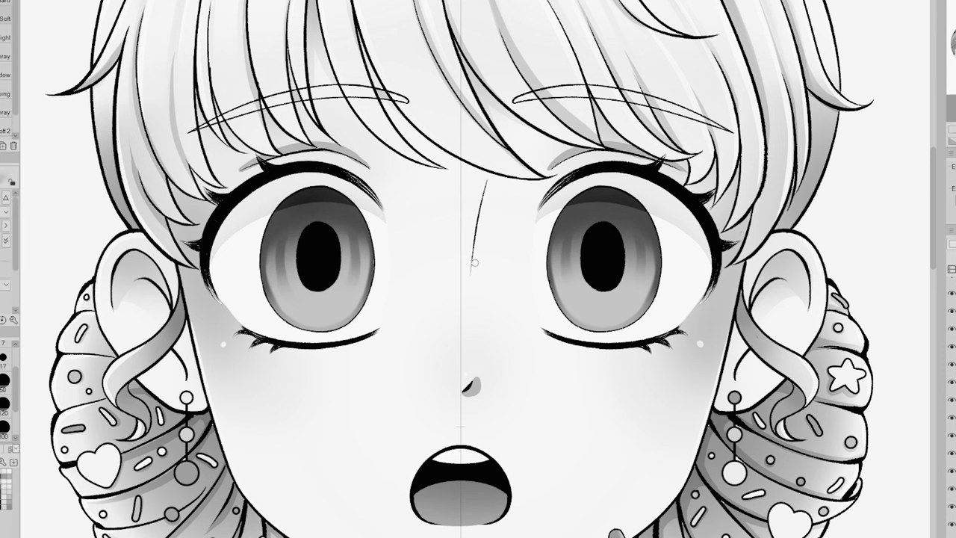
# Blend radial streaks around the sides and lower parts of both pupils to texture the irises.
pyautogui.press('j')
pyautogui.moveTo(638, 264); pyautogui.dragTo(620, 302)
pyautogui.moveTo(572, 256)
pyautogui.mouseDown()
pyautogui.moveTo(595, 305)
pyautogui.moveTo(575, 295)
pyautogui.mouseUp()
pyautogui.moveTo(345, 301); pyautogui.dragTo(345, 272)
pyautogui.moveTo(278, 263); pyautogui.dragTo(287, 263)
pyautogui.moveTo(579, 265); pyautogui.dragTo(569, 268)
pyautogui.moveTo(347, 281); pyautogui.dragTo(355, 286)
pyautogui.moveTo(287, 278); pyautogui.dragTo(279, 284)
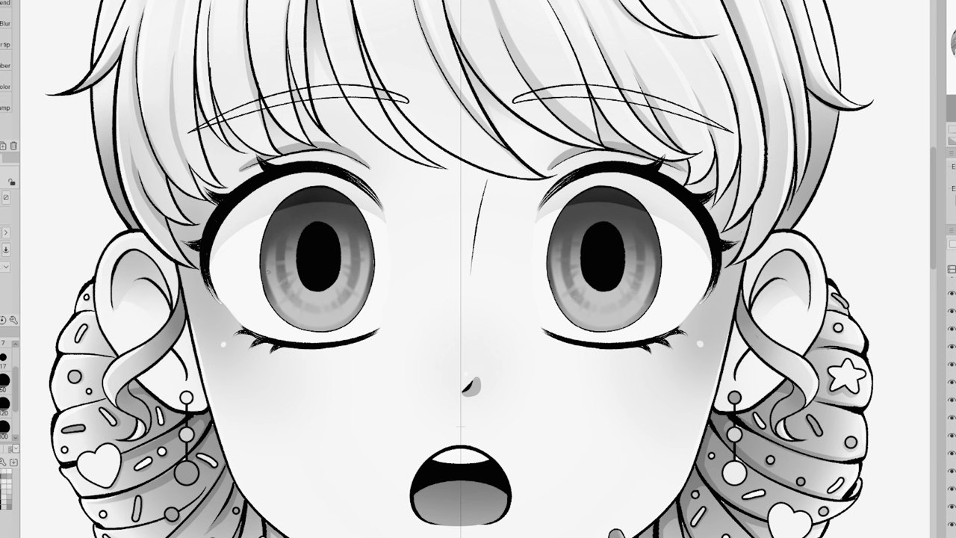
# Airbrush soft tone across the upper part of both irises and undo the last stroke.
pyautogui.press('b')
pyautogui.hotkey('ctrl', 'z')
pyautogui.moveTo(293, 207); pyautogui.dragTo(301, 215)
pyautogui.moveTo(593, 205); pyautogui.dragTo(574, 224)
pyautogui.moveTo(584, 208); pyautogui.dragTo(621, 208)
pyautogui.hotkey('ctrl', 'z')
# Place a round grey dot in the lower part of each pupil with the pen on another layer.
pyautogui.click(953, 337)
pyautogui.press('p')
pyautogui.scroll(-3, 843, 264)
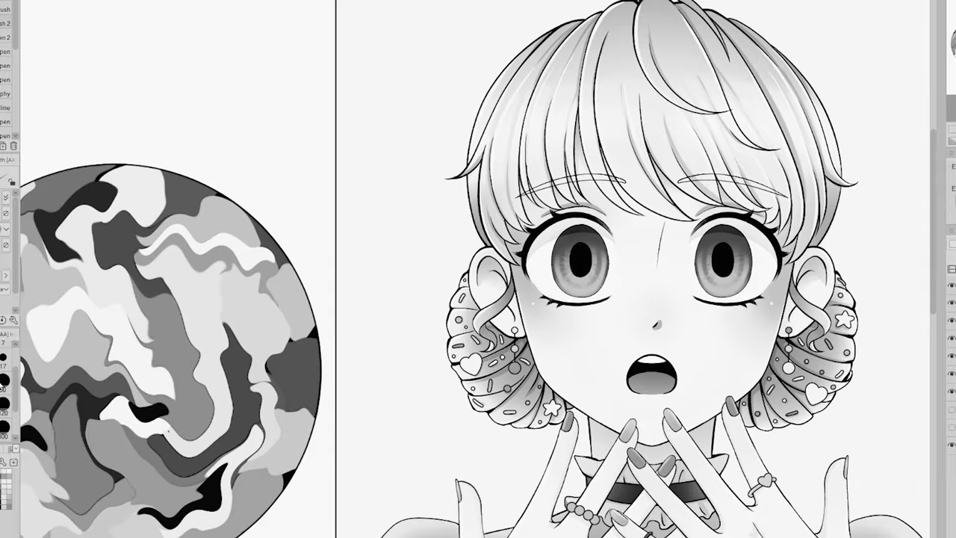
pyautogui.click(580, 269)
pyautogui.click(724, 267)
# Create a new layer, draw a highlight above each pupil, and airbrush it softly.
pyautogui.hscroll(-2, 130, 311)
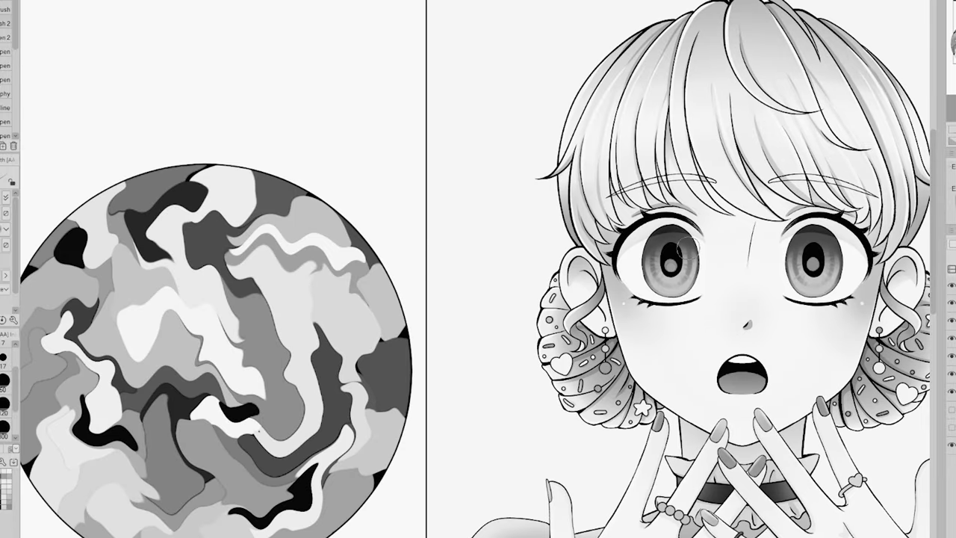
pyautogui.hotkey('ctrl', 'shift', 'n')
pyautogui.moveTo(664, 236); pyautogui.dragTo(674, 236)
pyautogui.moveTo(808, 237); pyautogui.dragTo(819, 236)
pyautogui.click(955, 244)
pyautogui.press('b')
pyautogui.moveTo(660, 245); pyautogui.dragTo(680, 245)
pyautogui.moveTo(802, 244); pyautogui.dragTo(825, 245)
# Draw large white reflections in the lower irises and small white oval glints beside both pupils with the pen.
pyautogui.scroll(-2, 379, 271)
pyautogui.press('p')
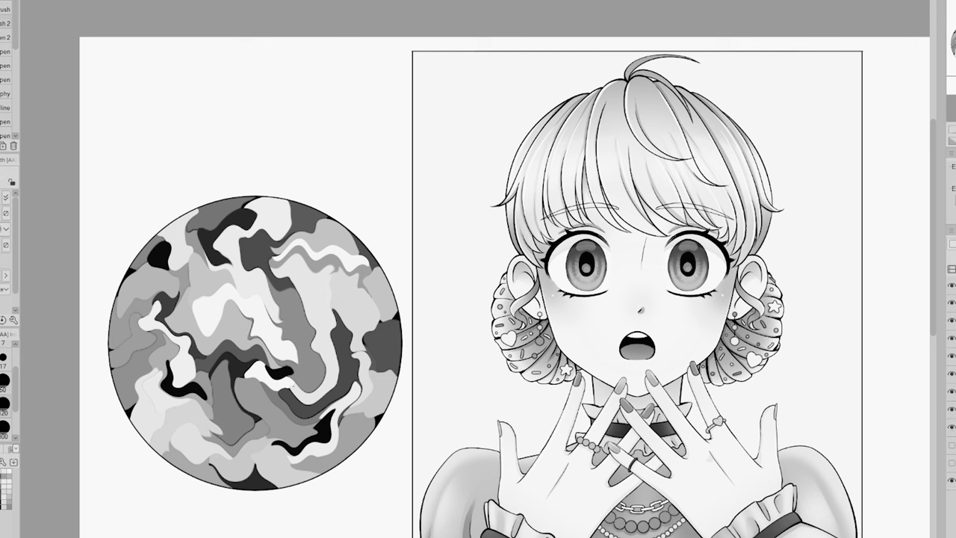
pyautogui.moveTo(675, 280)
pyautogui.mouseDown()
pyautogui.moveTo(687, 271)
pyautogui.moveTo(700, 282)
pyautogui.mouseUp()
pyautogui.hotkey('ctrl', '+')
pyautogui.moveTo(895, 272); pyautogui.dragTo(904, 271)
pyautogui.moveTo(849, 272); pyautogui.dragTo(738, 272)
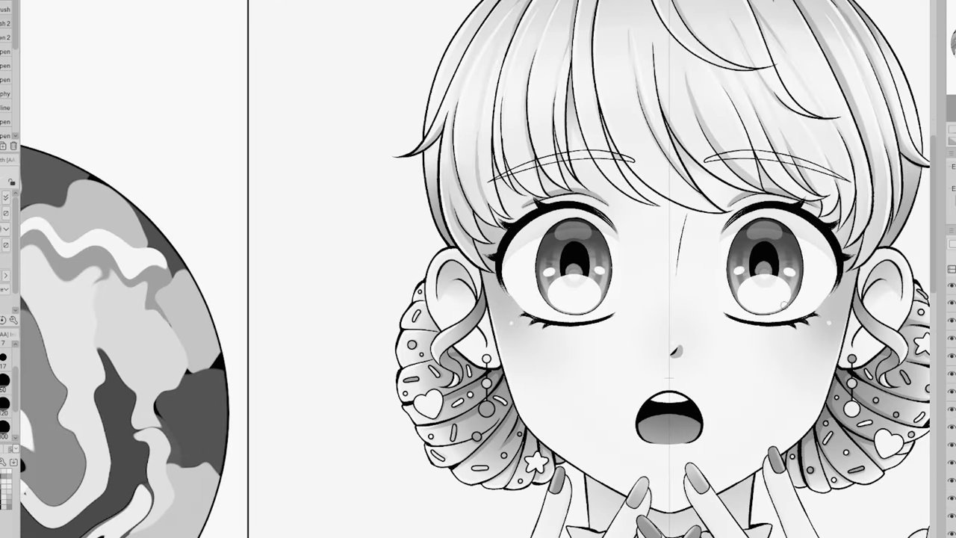
# Draw a white oval highlight in the upper part of the iris on the character's left-hand eye in the picture.
pyautogui.press('b')
pyautogui.hotkey('ctrl', '+')
pyautogui.moveTo(869, 270); pyautogui.dragTo(677, 288)
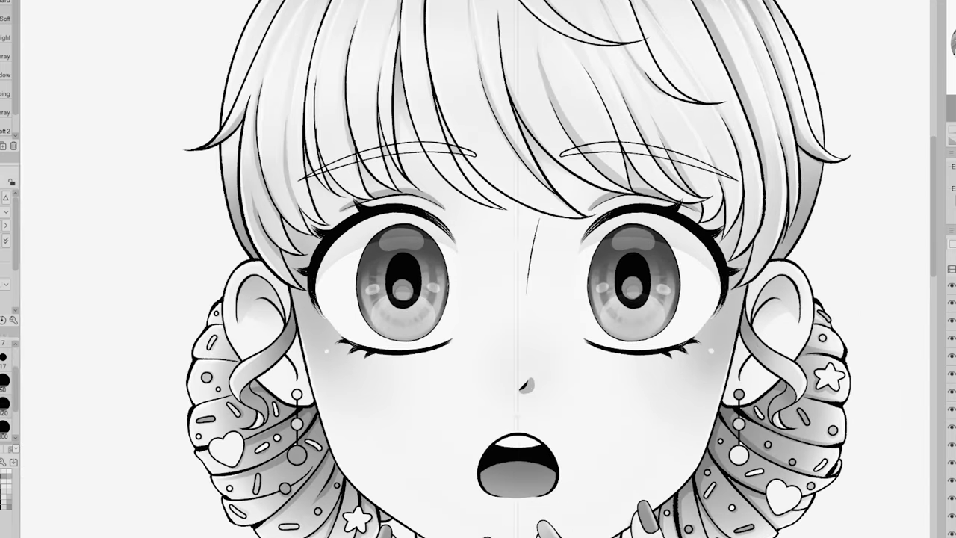
pyautogui.press('u')
pyautogui.moveTo(379, 239)
pyautogui.mouseDown()
pyautogui.moveTo(406, 265)
pyautogui.moveTo(390, 250)
pyautogui.mouseUp()
pyautogui.press('k')
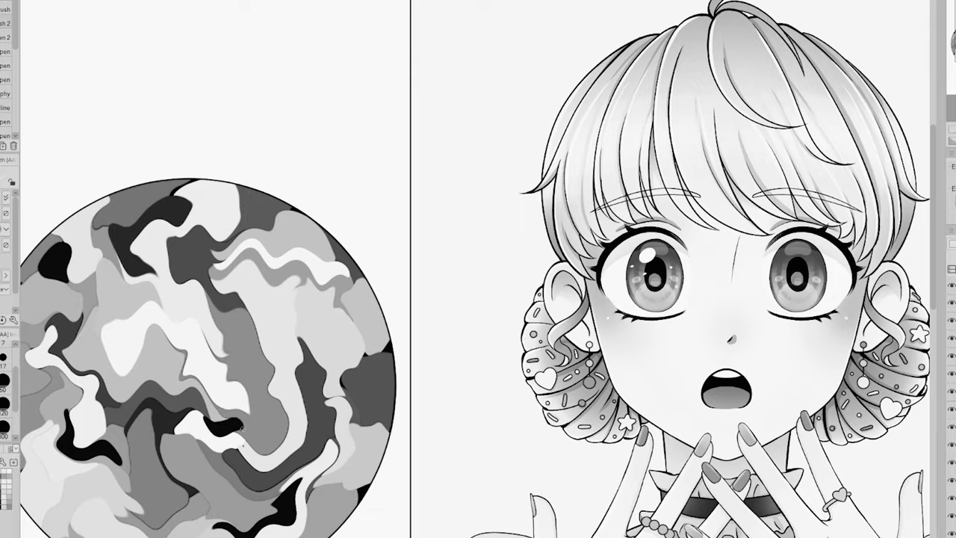
pyautogui.hotkey('ctrl', '-')
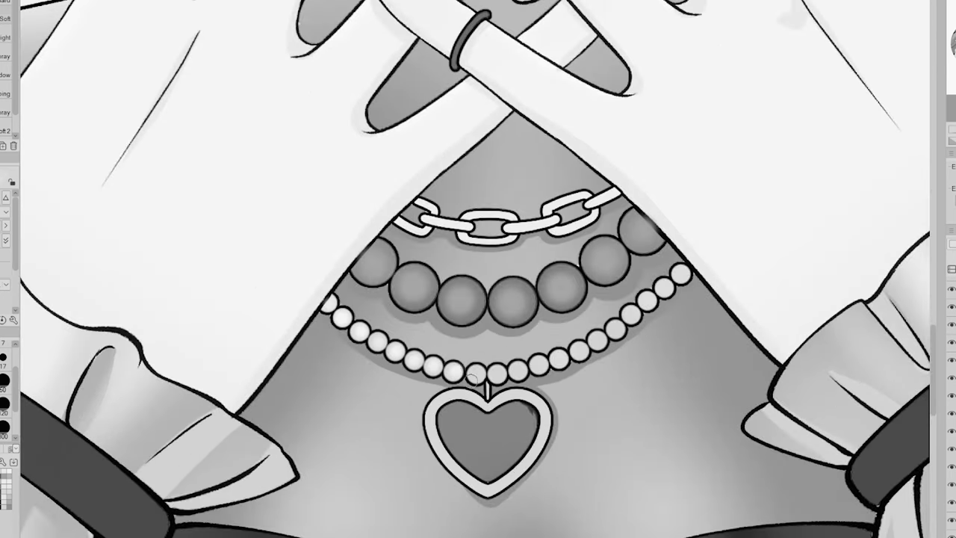
# Airbrush a soft light spot into the centre of each pearl on the small-bead necklace.
pyautogui.click(477, 374)
pyautogui.click(497, 373)
pyautogui.click(517, 370)
pyautogui.click(538, 365)
pyautogui.click(559, 359)
pyautogui.click(579, 351)
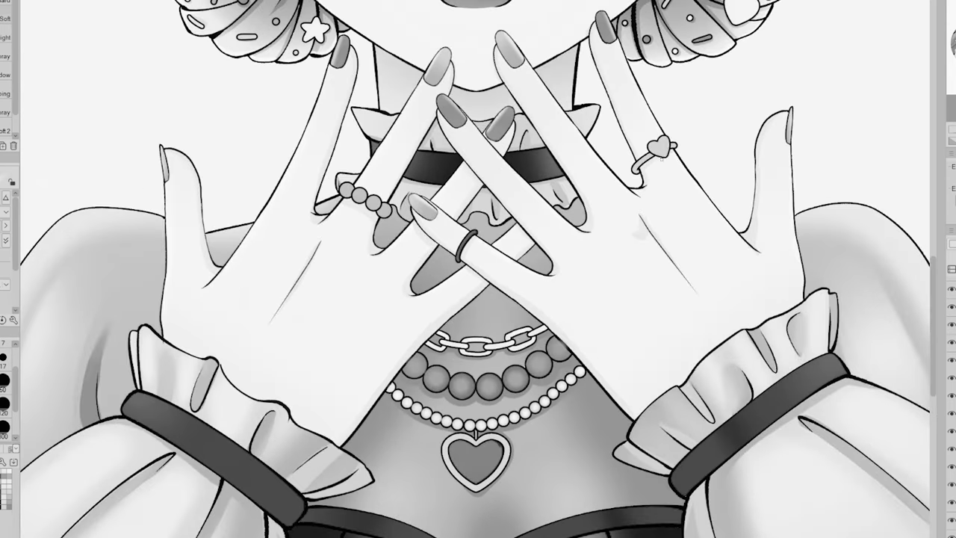
# Select the heart ring with Auto select and airbrush soft shading onto its band and heart.
pyautogui.press('w')
pyautogui.click(661, 147)
pyautogui.press('b')
pyautogui.click(533, 176)
pyautogui.press('w')
pyautogui.click(661, 148)
pyautogui.press('b')
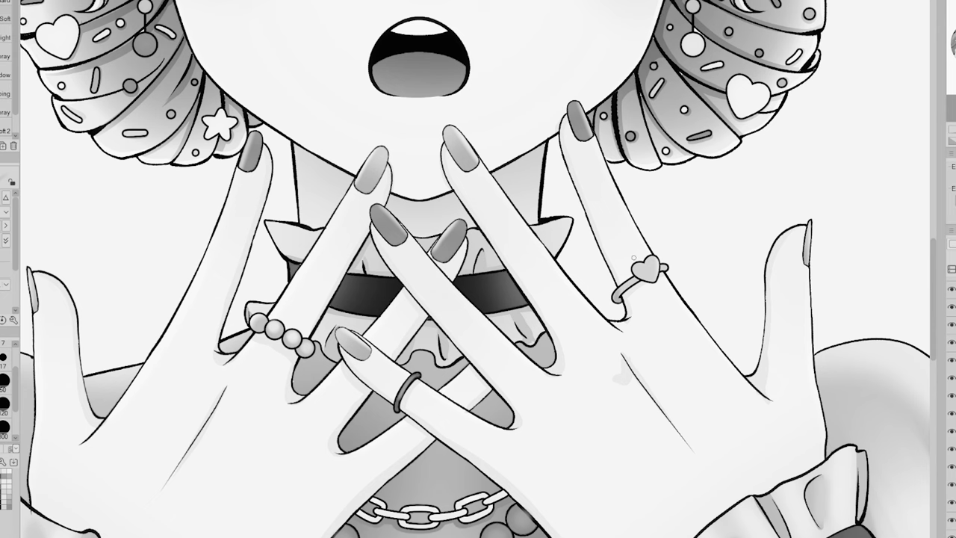
pyautogui.moveTo(615, 299); pyautogui.dragTo(622, 292)
pyautogui.moveTo(636, 275); pyautogui.dragTo(647, 279)
# Select the beads of both earrings, add airbrush shading and pen highlights, and clear the selection.
pyautogui.moveTo(933, 276); pyautogui.dragTo(933, 233)
pyautogui.press('w')
pyautogui.click(145, 207)
pyautogui.click(145, 247)
pyautogui.click(693, 246)
pyautogui.click(693, 208)
pyautogui.click(694, 171)
pyautogui.press('b')
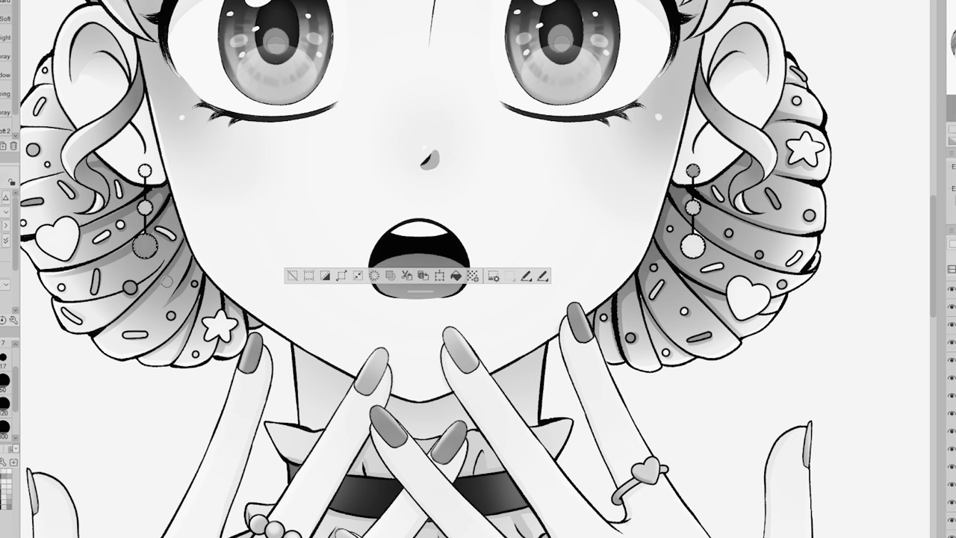
pyautogui.press('p')
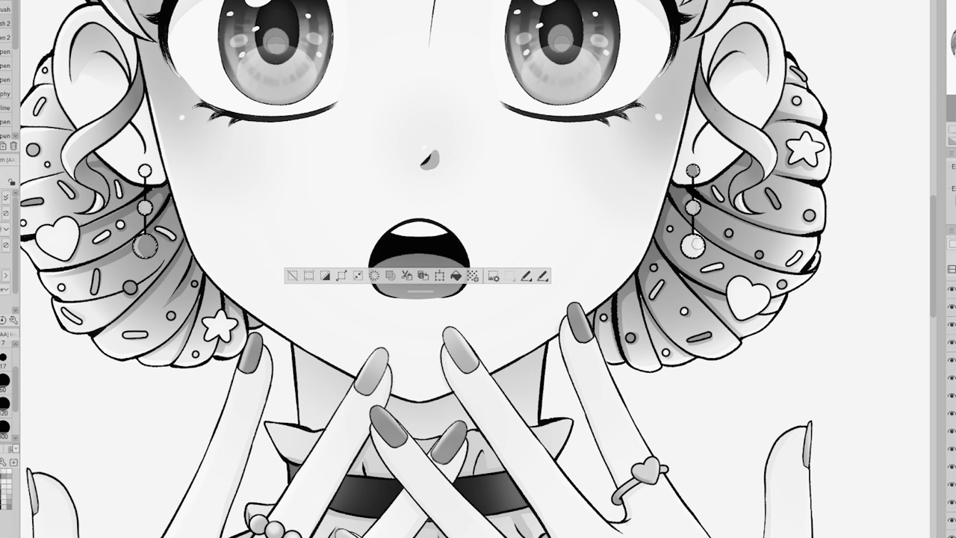
pyautogui.hotkey('ctrl', 'd')
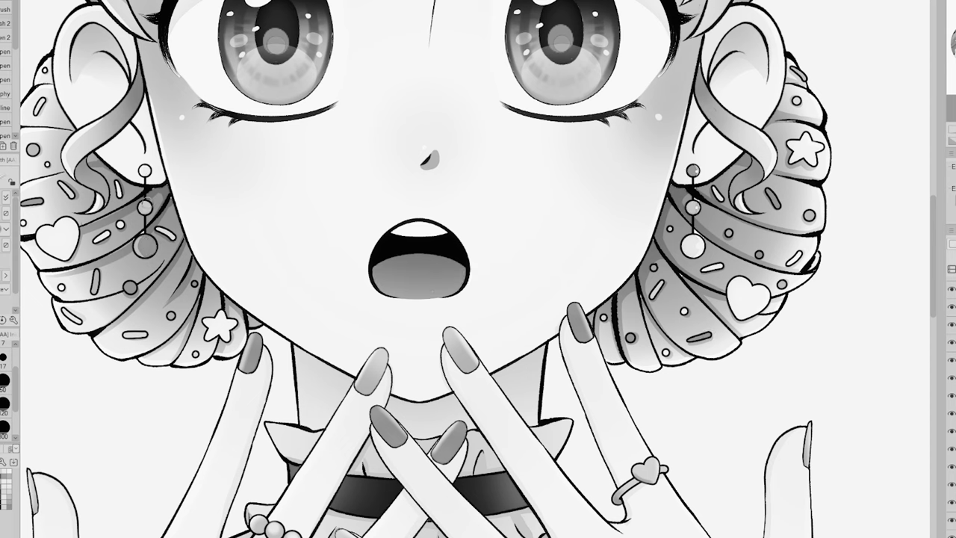
# Paint a curved reflection and small bright glints on the heart pendant's gem.
pyautogui.hotkey('ctrl', '0')
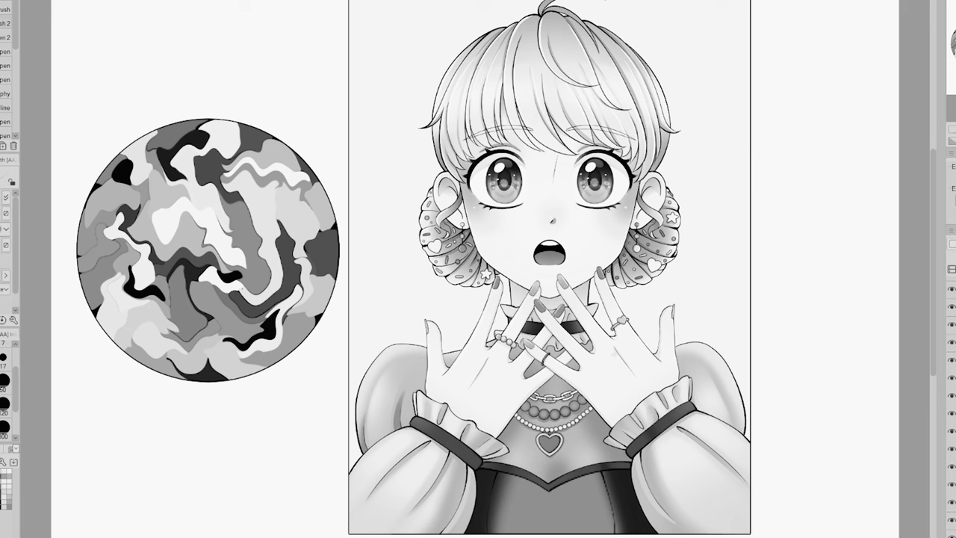
pyautogui.press('b')
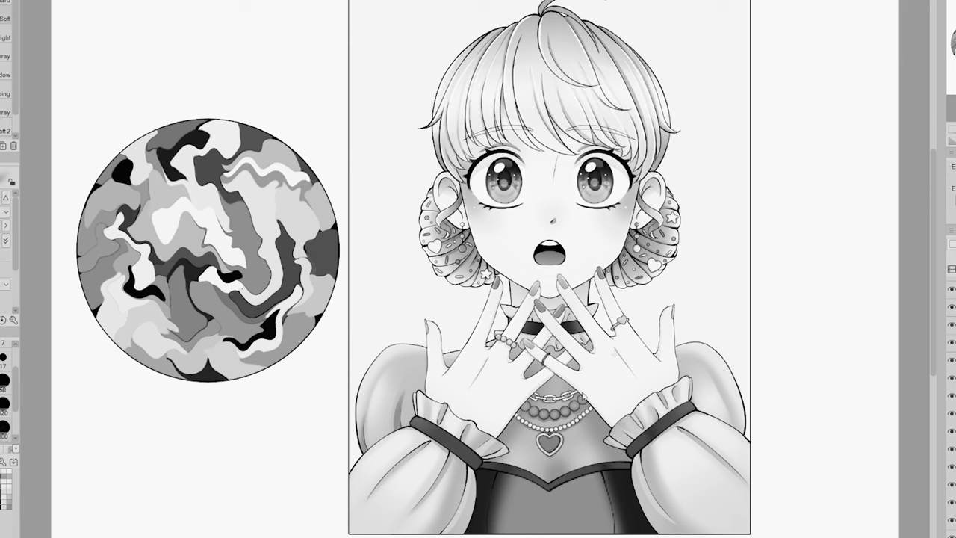
pyautogui.click(952, 379)
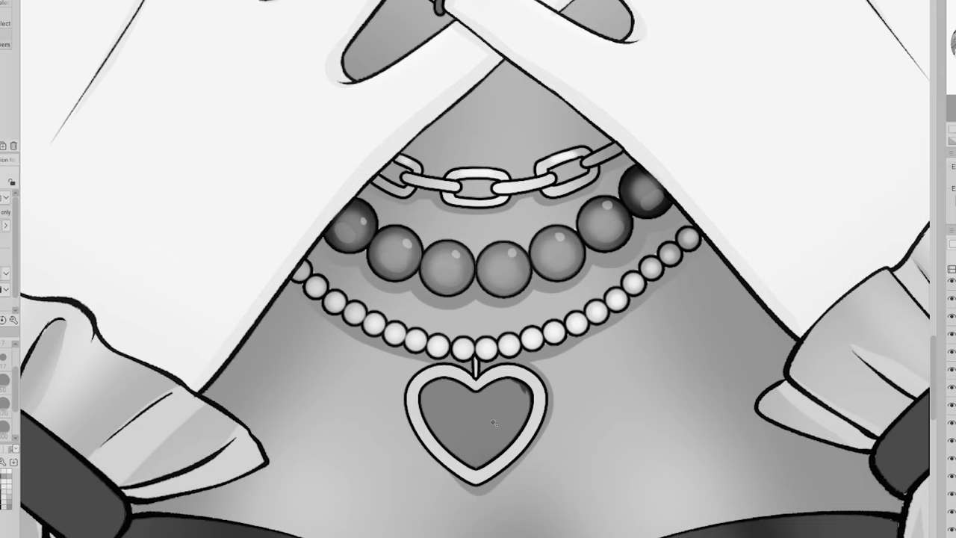
pyautogui.moveTo(449, 403)
pyautogui.mouseDown()
pyautogui.moveTo(516, 418)
pyautogui.moveTo(470, 448)
pyautogui.moveTo(491, 439)
pyautogui.moveTo(516, 385)
pyautogui.moveTo(526, 420)
pyautogui.moveTo(446, 392)
pyautogui.mouseUp()
pyautogui.hotkey('ctrl', 'd')
pyautogui.click(513, 389)
pyautogui.click(508, 394)
pyautogui.click(446, 436)
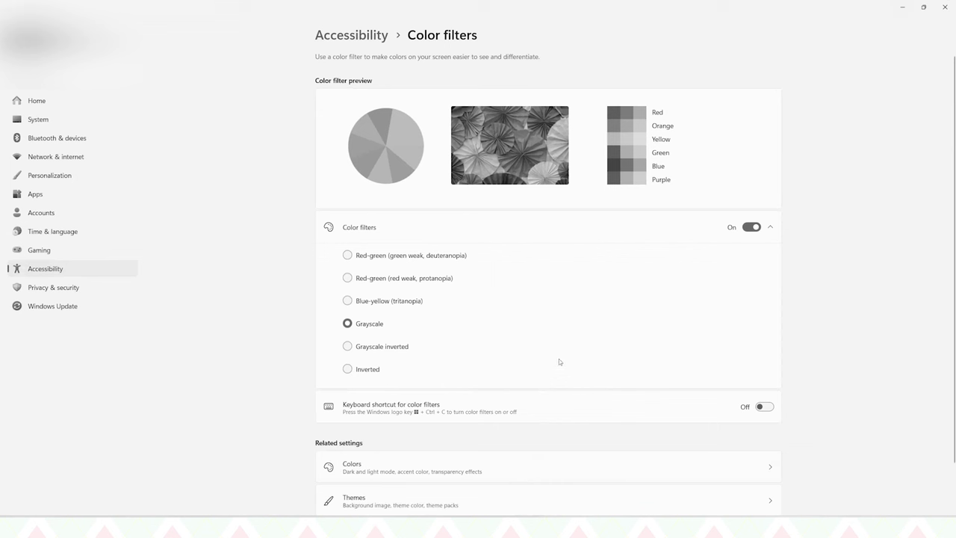
# Turn off the Windows grayscale color filter and minimize the Settings window.
pyautogui.click(753, 227)
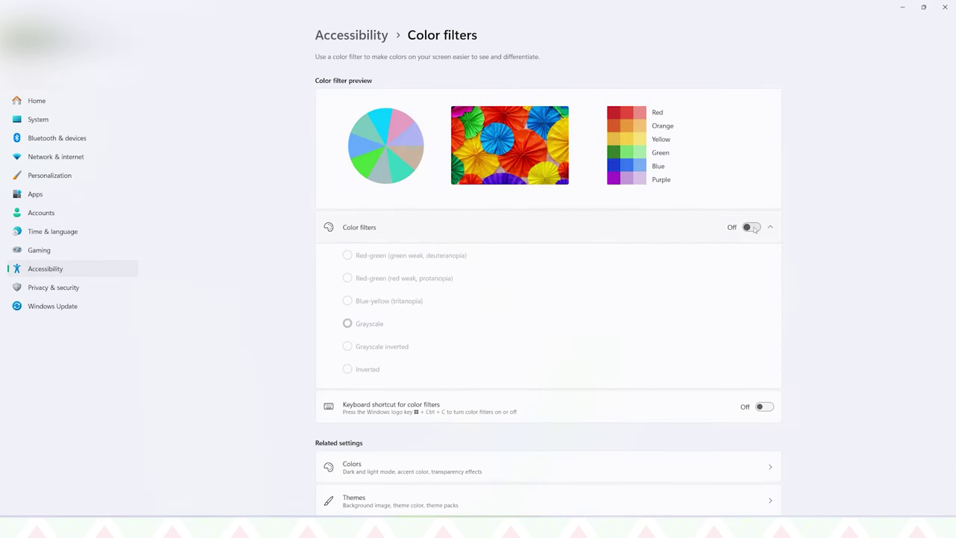
pyautogui.click(904, 6)
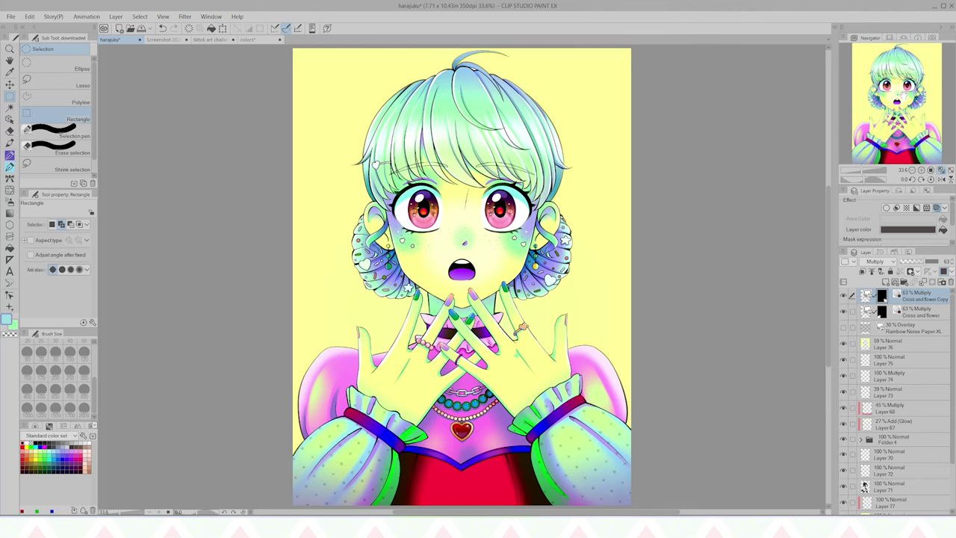
# Raise the opacity of Layer 69 to about 55%.
pyautogui.scroll(10, 460, 280)
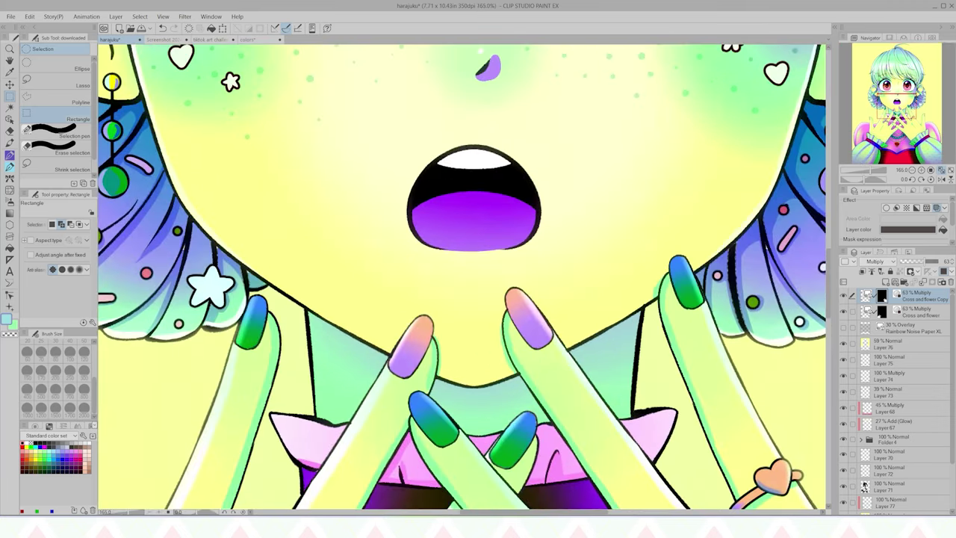
pyautogui.hotkey('ctrl', '+')
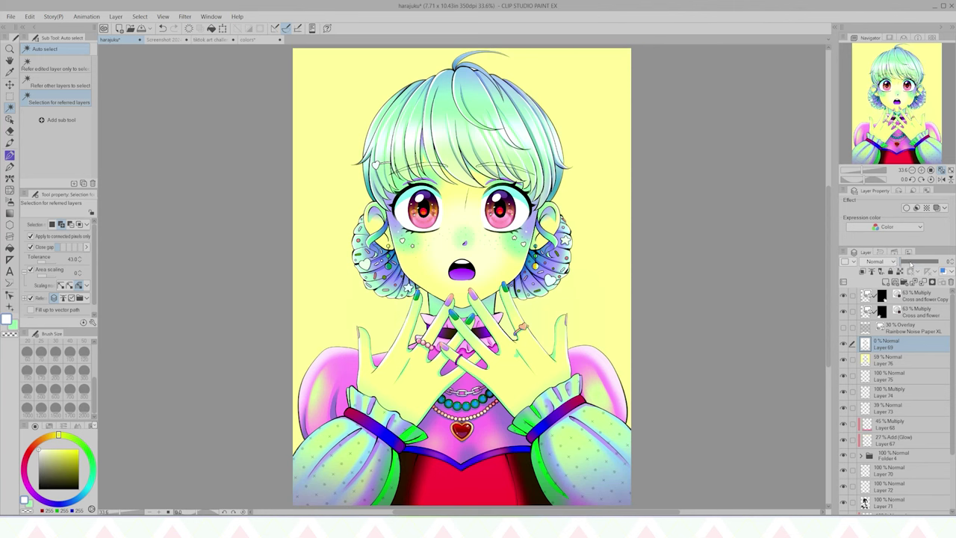
pyautogui.click(911, 263)
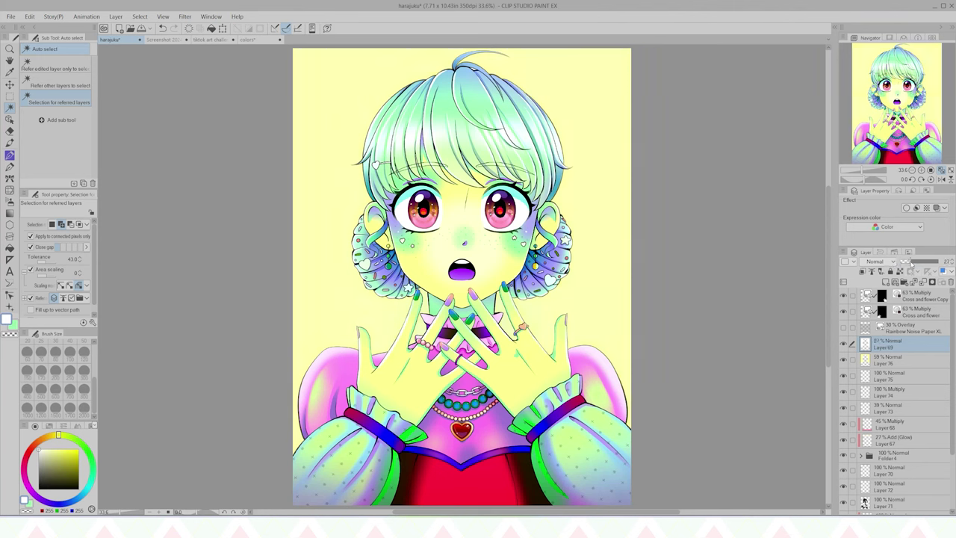
pyautogui.moveTo(912, 262); pyautogui.dragTo(923, 266)
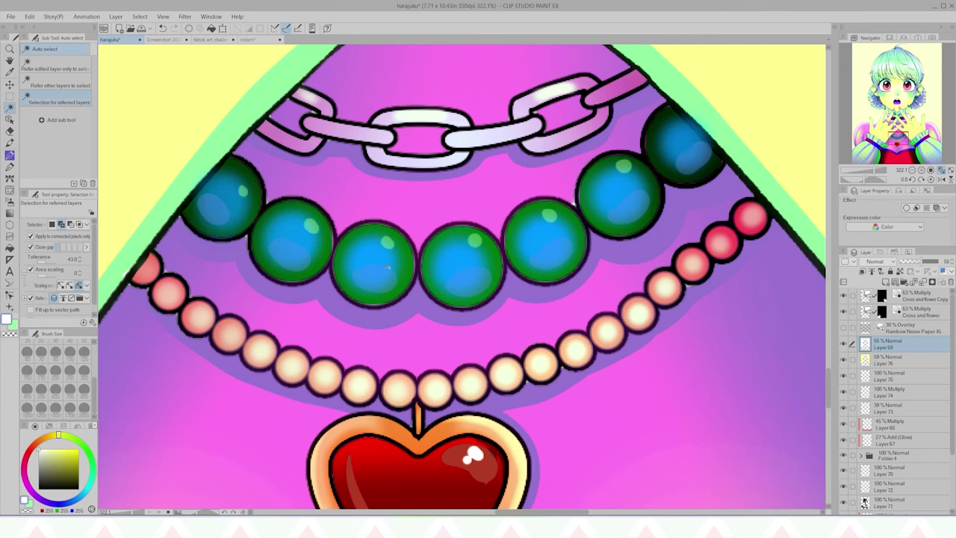
# Add a Gradient map correction layer over the whole illustration and apply the Sunset (purple) gradient from the Sky set.
pyautogui.scroll(-3, 460, 235)
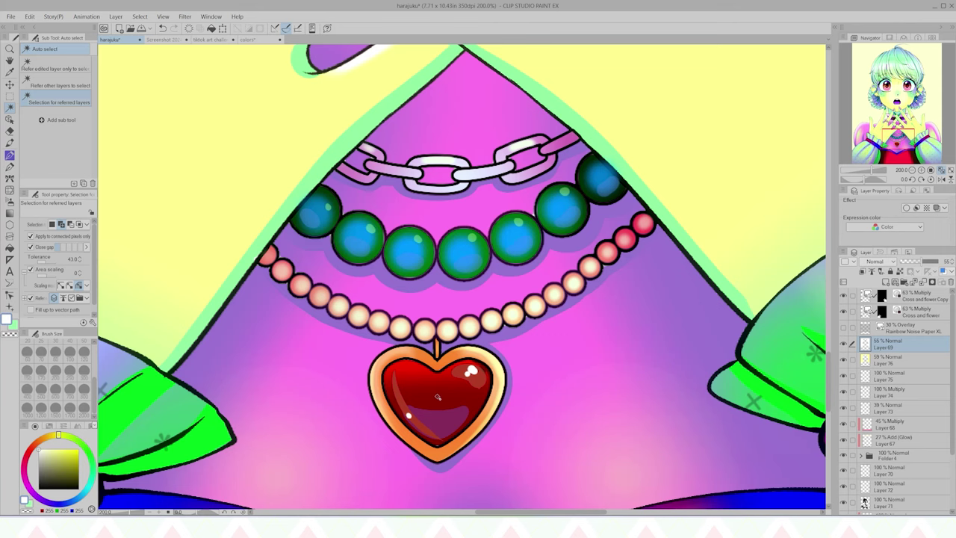
pyautogui.click(950, 170)
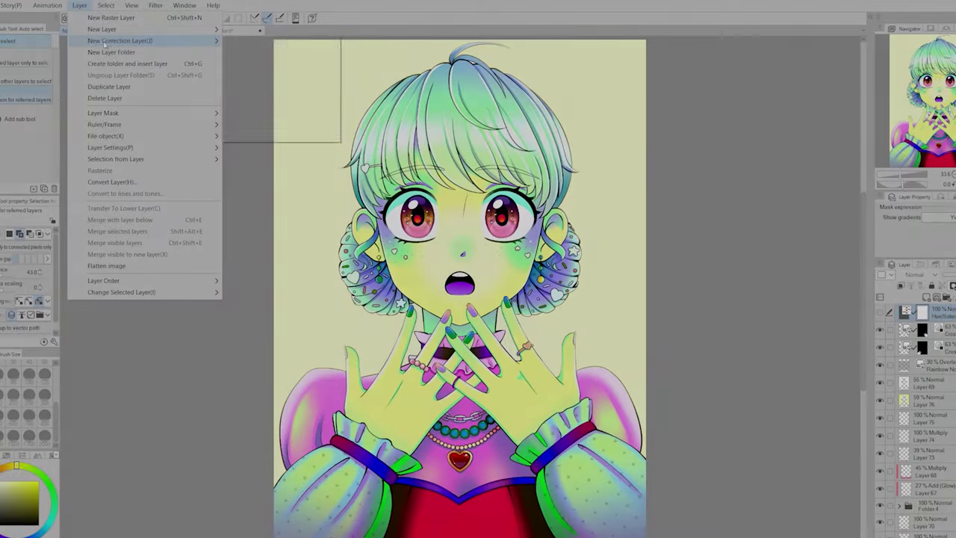
pyautogui.moveTo(112, 41)
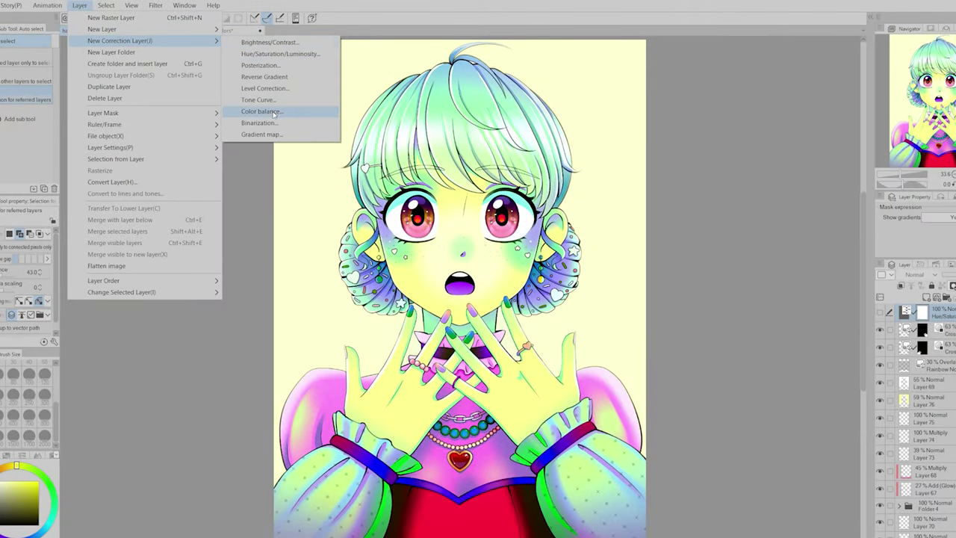
pyautogui.click(262, 134)
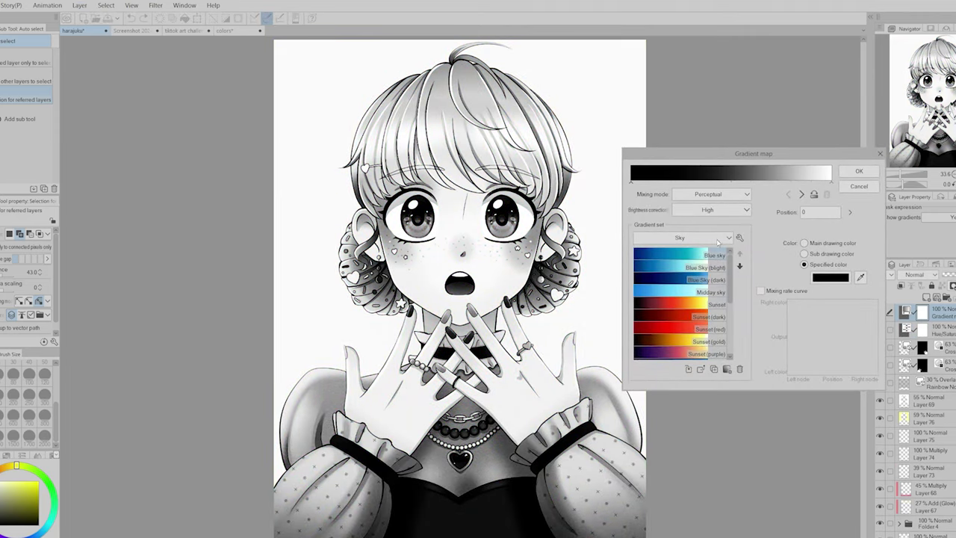
pyautogui.scroll(-5, 676, 298)
pyautogui.click(667, 295)
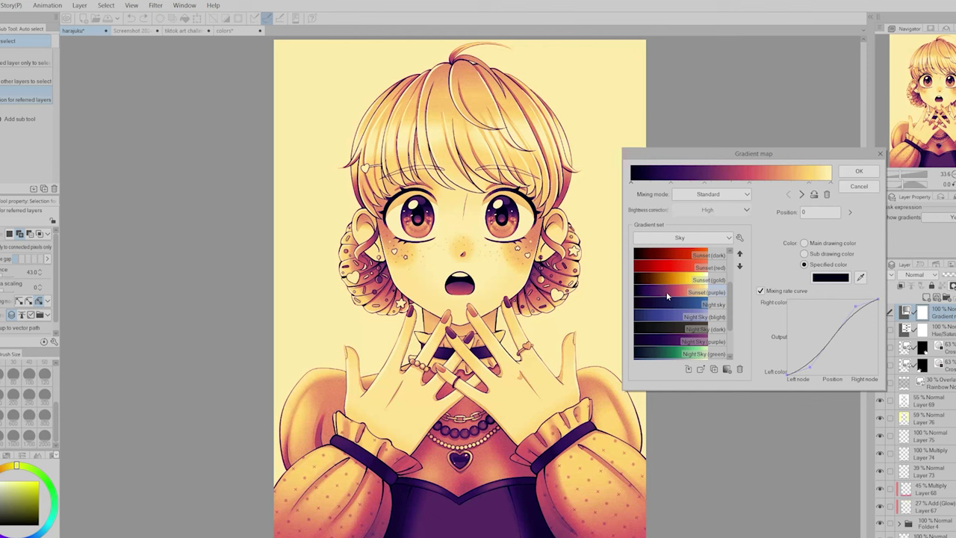
# Try the Night Sky (green), Sunrise and Sunrise (purple) gradients of the Sky set on the illustration.
pyautogui.scroll(-1, 672, 330)
pyautogui.click(668, 329)
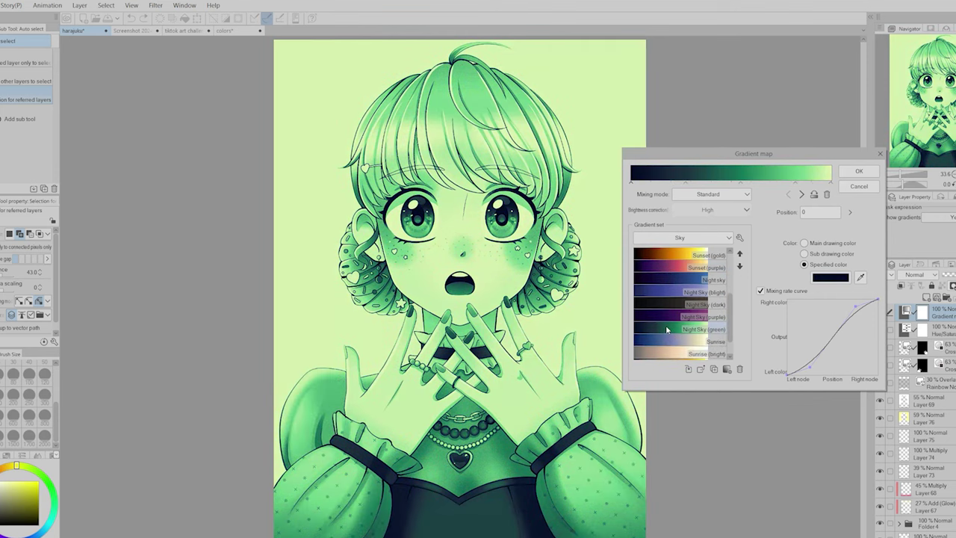
pyautogui.scroll(-1, 667, 328)
pyautogui.click(665, 320)
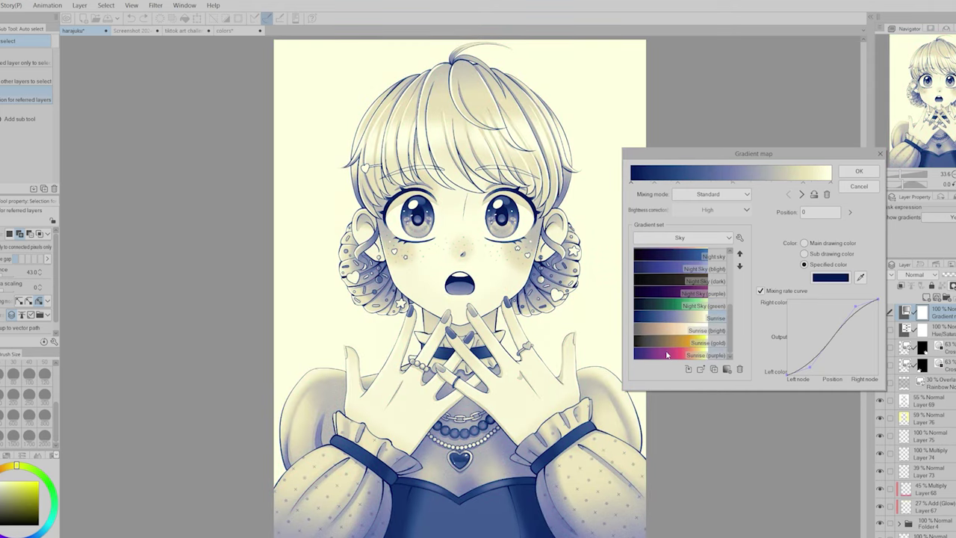
pyautogui.click(667, 355)
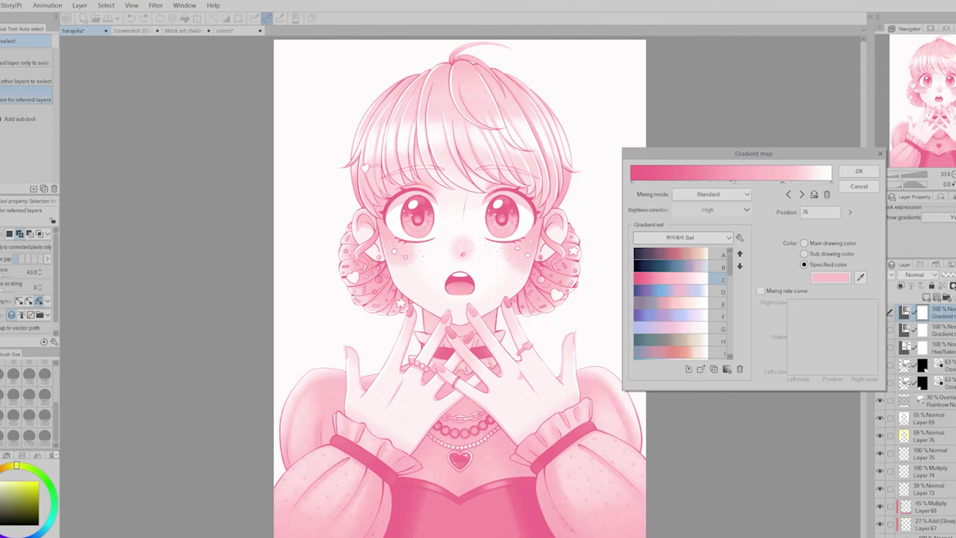
# Change the darkest node of pink gradient C in the gradient map to a deep crimson.
pyautogui.click(717, 182)
pyautogui.doubleClick(638, 183)
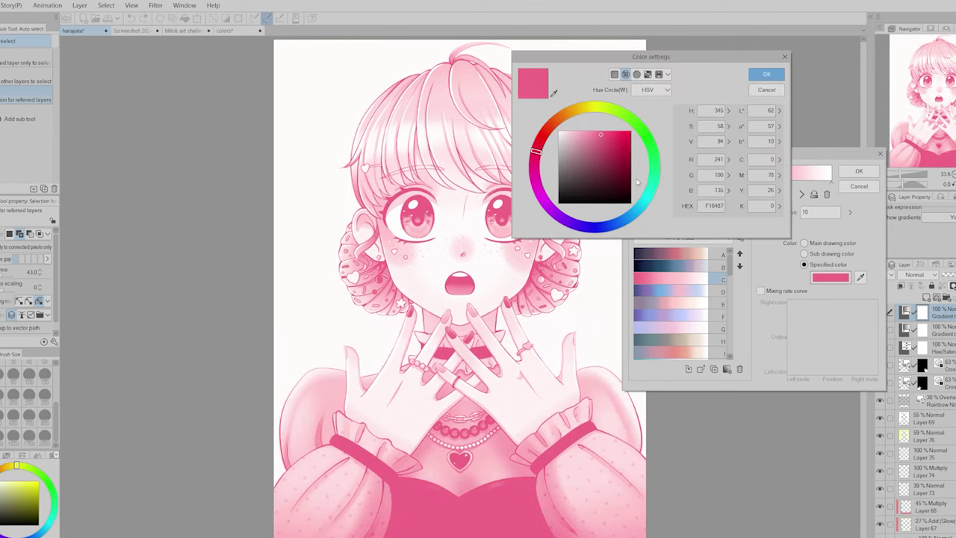
pyautogui.click(620, 149)
pyautogui.click(767, 74)
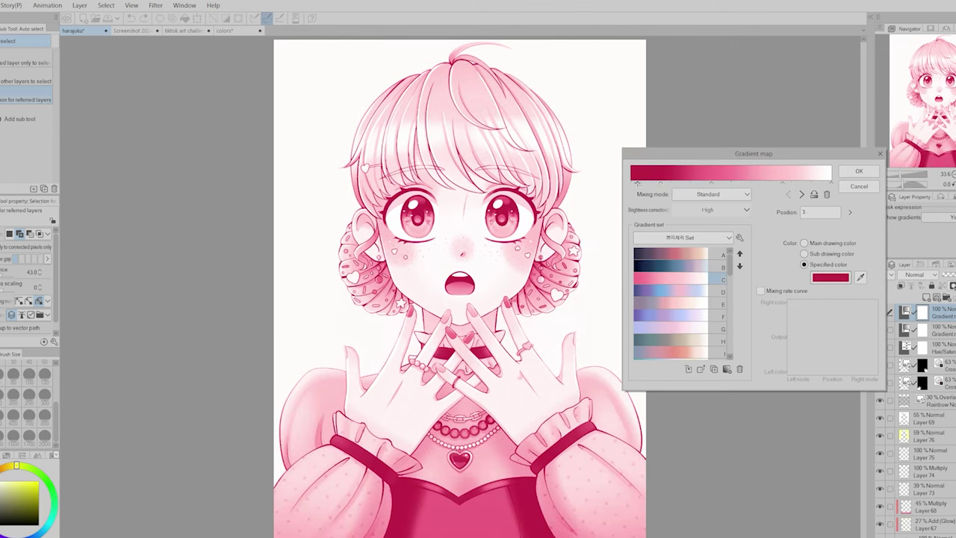
# Darken the gradient's first node to an even deeper red and select the pink node at position 42.
pyautogui.doubleClick(638, 183)
pyautogui.click(632, 161)
pyautogui.click(767, 74)
pyautogui.click(663, 183)
pyautogui.click(714, 183)
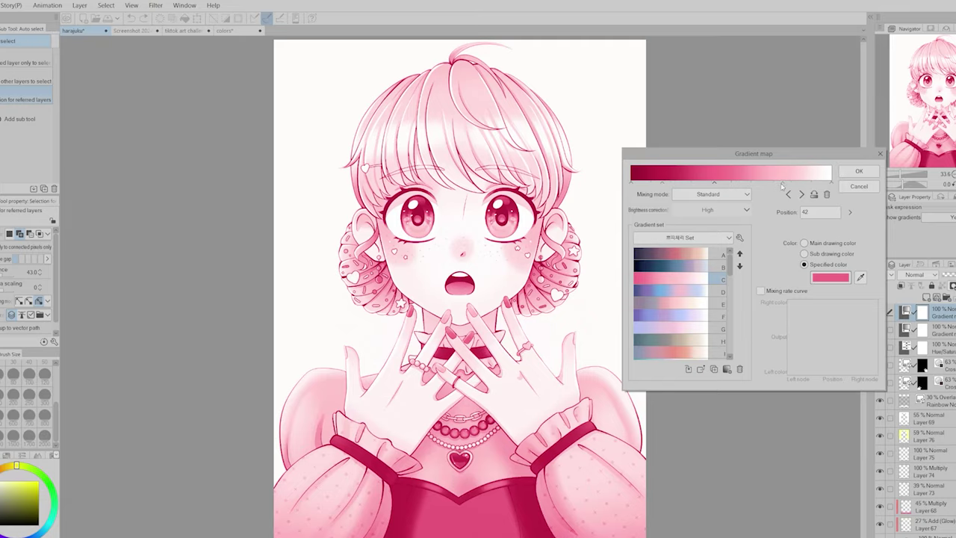